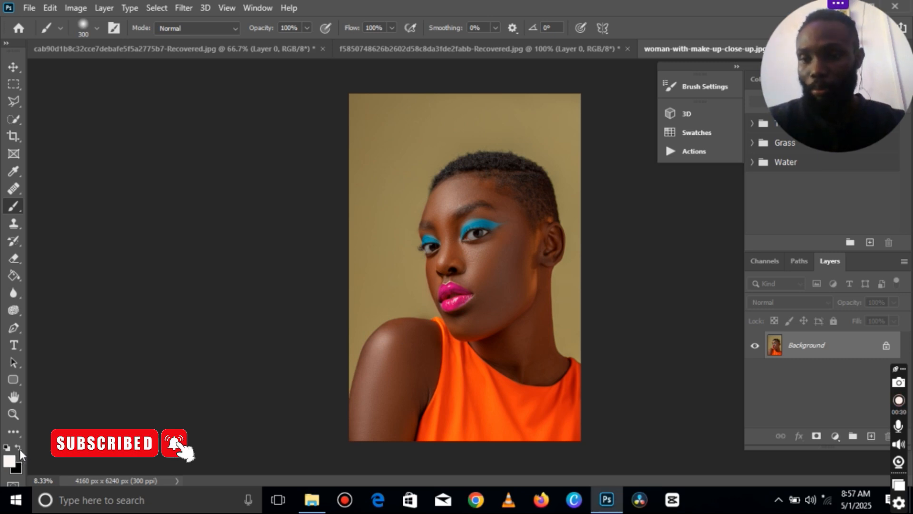
- Reset the foreground and background colours to black and white and add a Gradient Map adjustment layer above the Background
key(d)
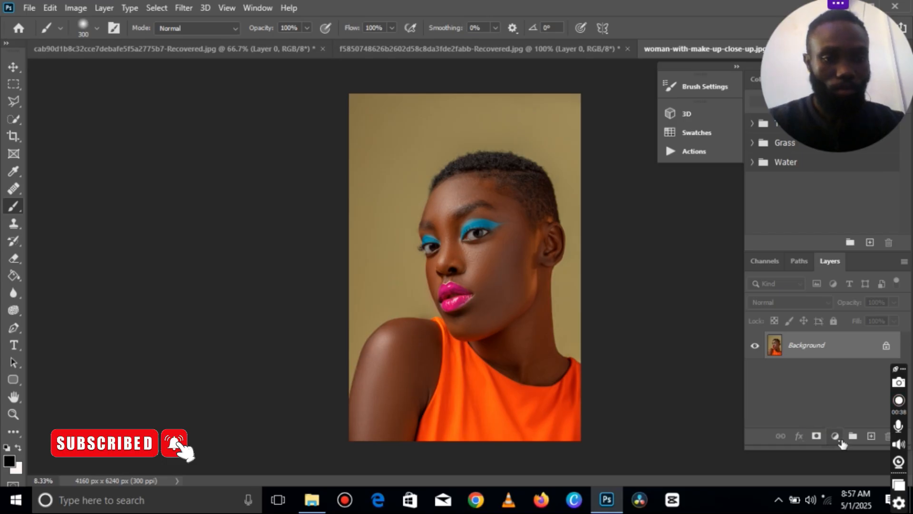
click(835, 438)
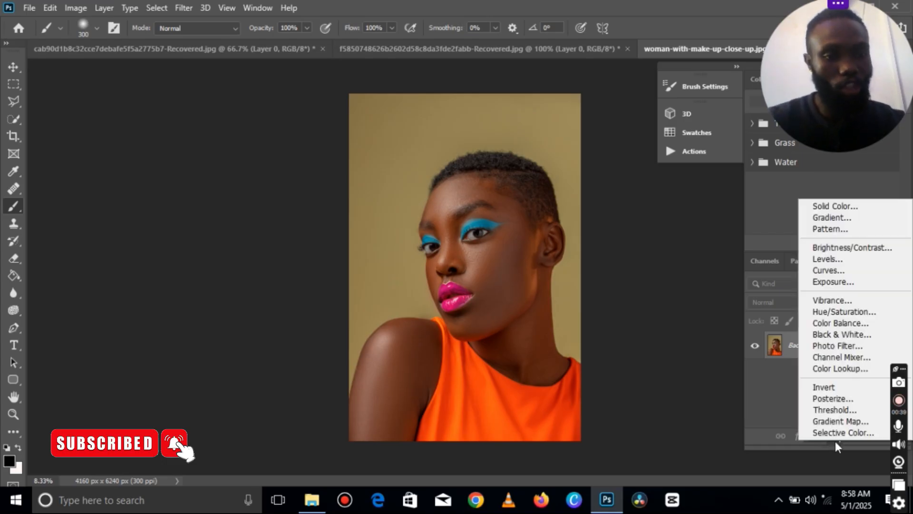
click(853, 421)
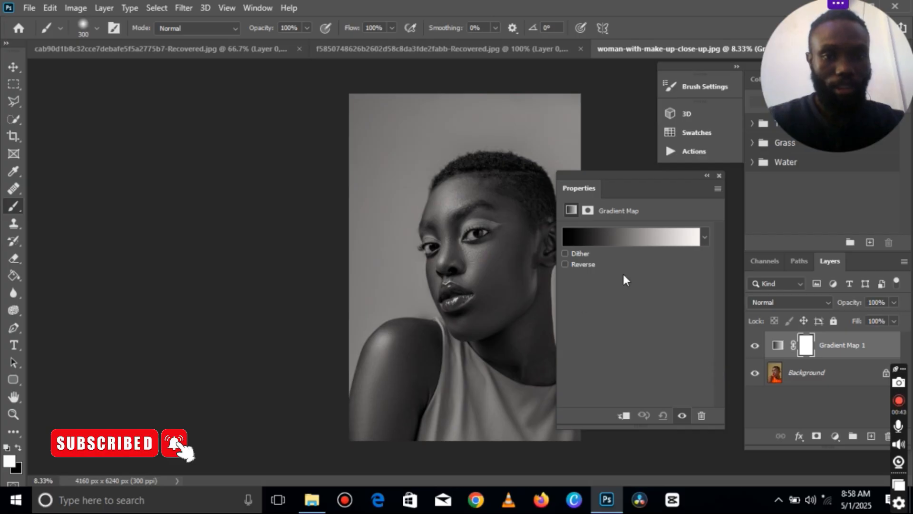
- Set the gradient map layer's blend mode to Soft Light and lower its opacity to 22%
click(786, 304)
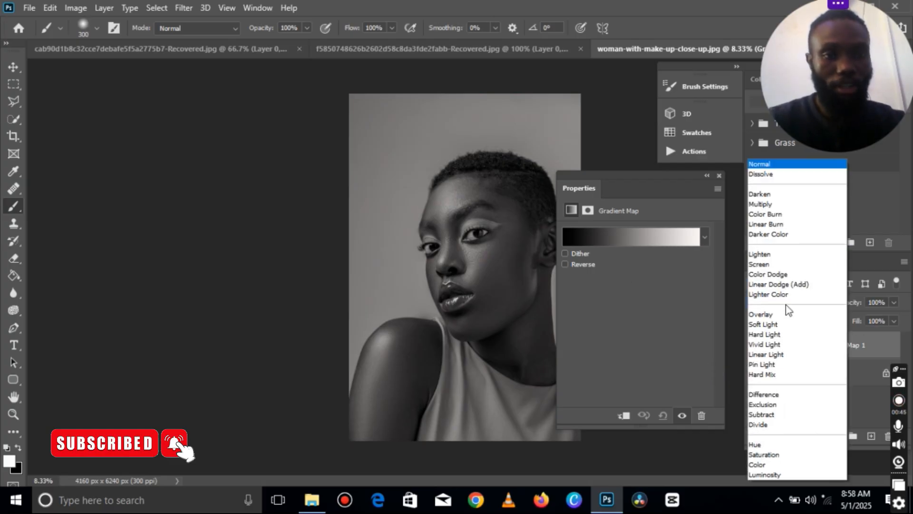
click(770, 324)
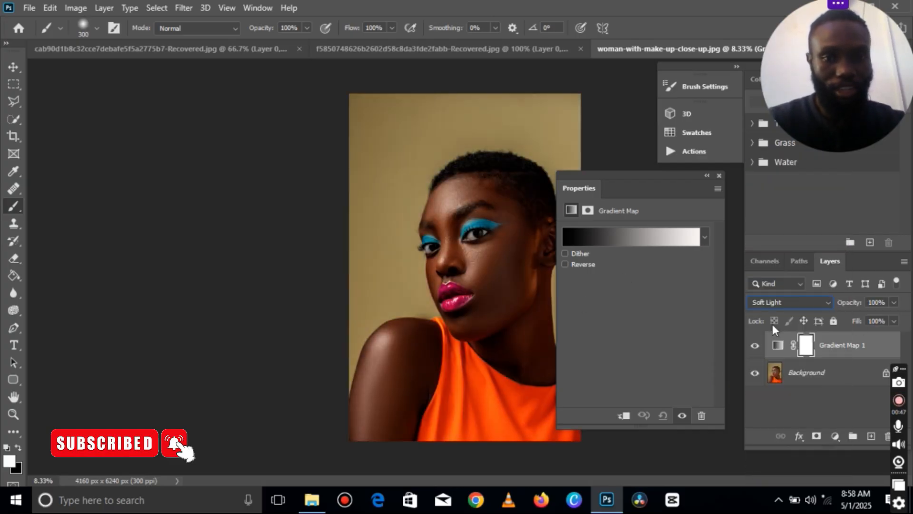
click(893, 303)
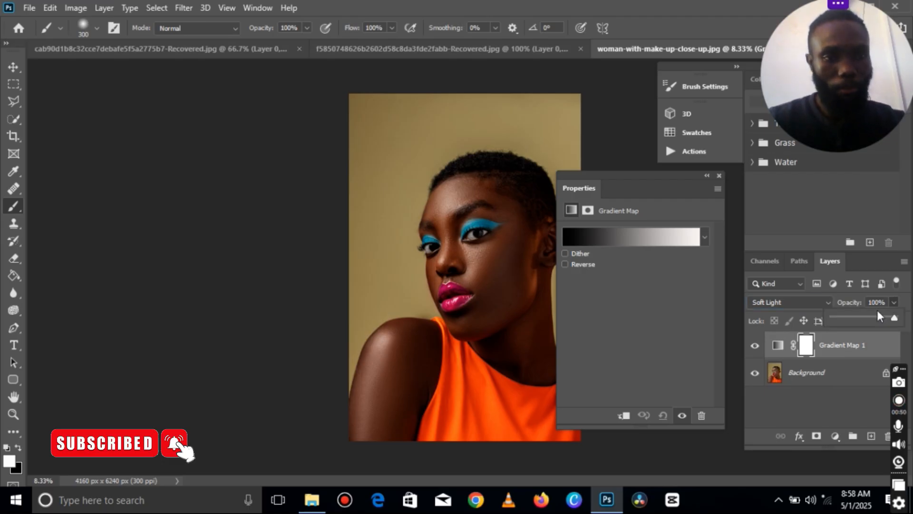
click(849, 316)
drag(848, 316, 841, 318)
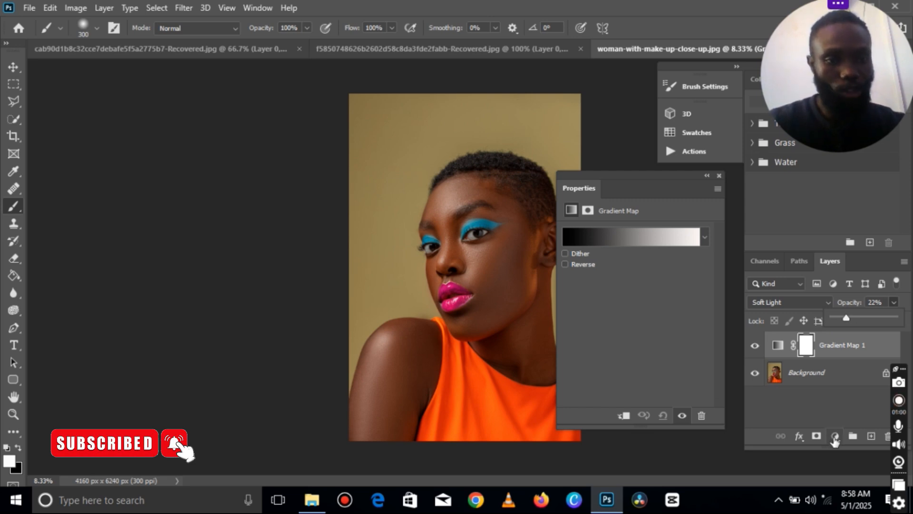
- Add a second Gradient Map adjustment layer using the Sepia Antique preset from the Photographic Toning set in Legacy Gradients
click(835, 436)
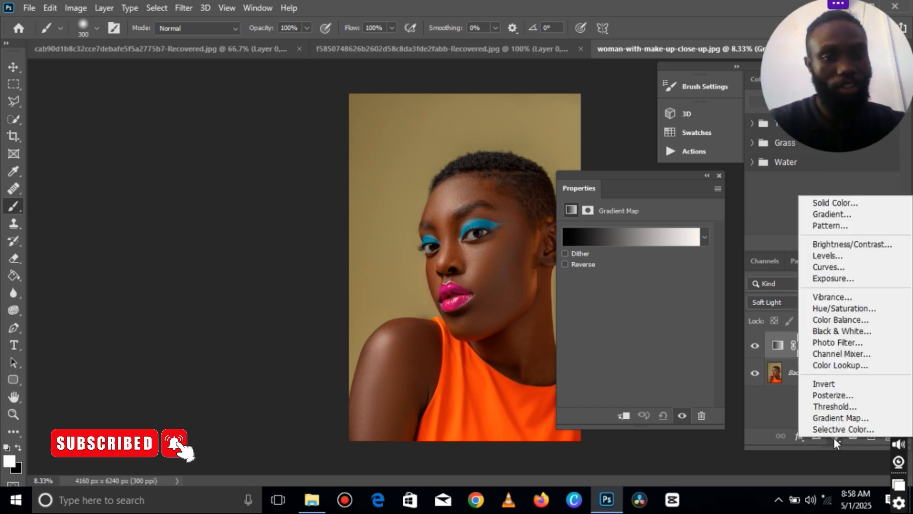
click(849, 419)
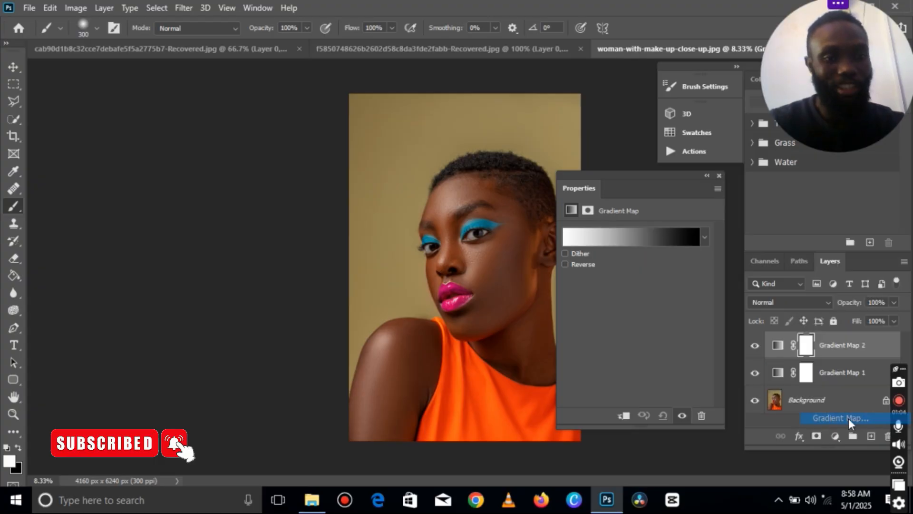
click(611, 236)
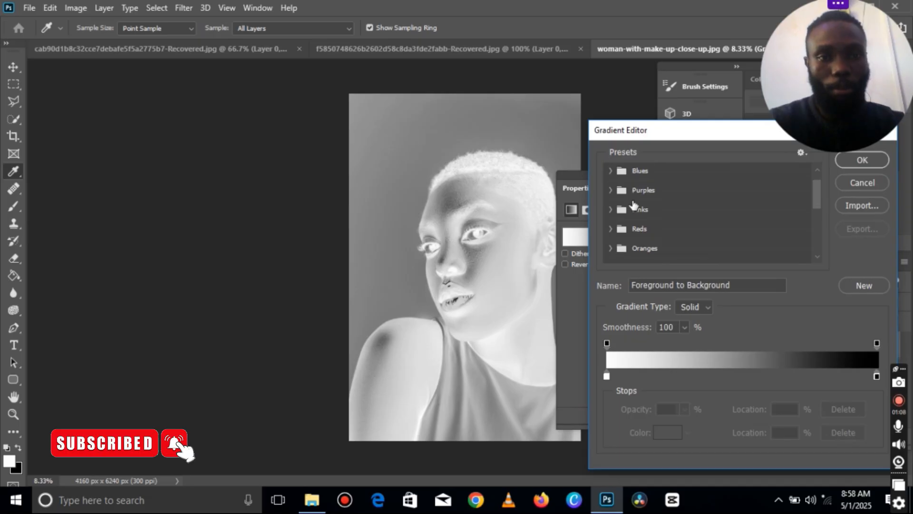
scroll(634, 204, down, 2)
scroll(633, 205, down, 6)
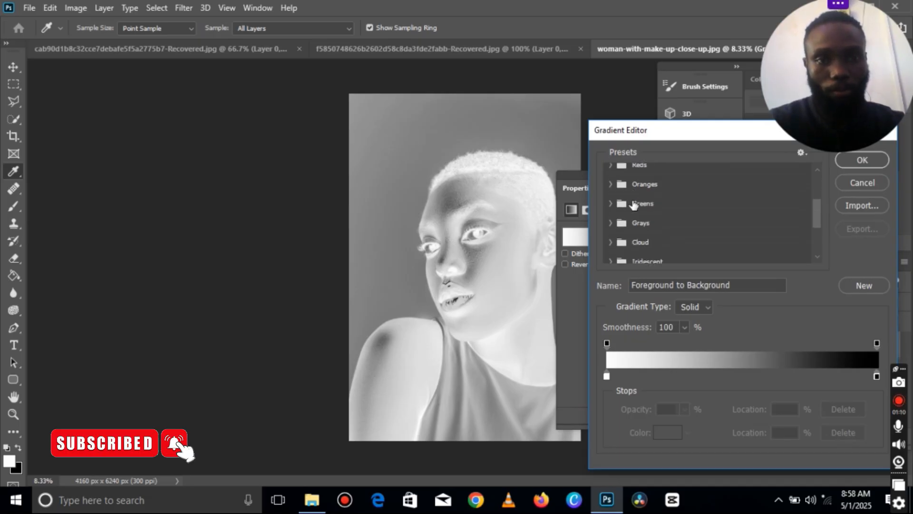
scroll(633, 204, down, 2)
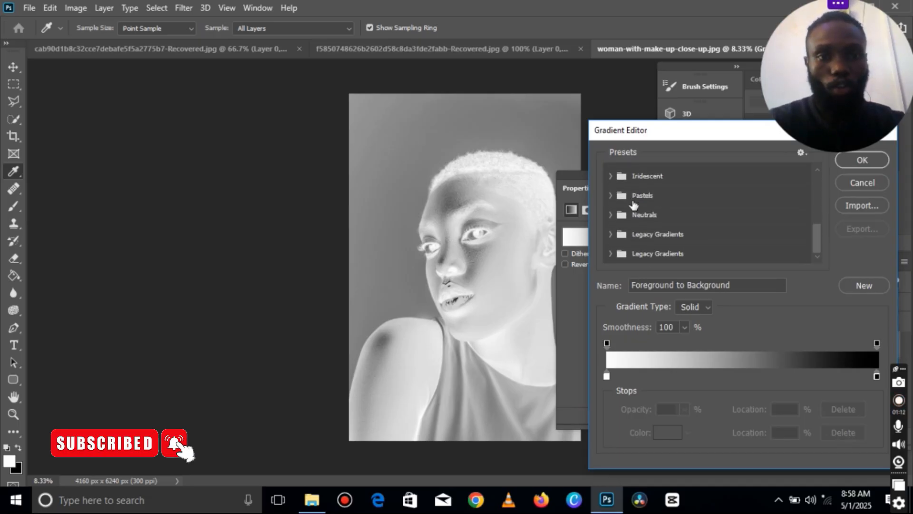
click(612, 236)
scroll(655, 234, down, 1)
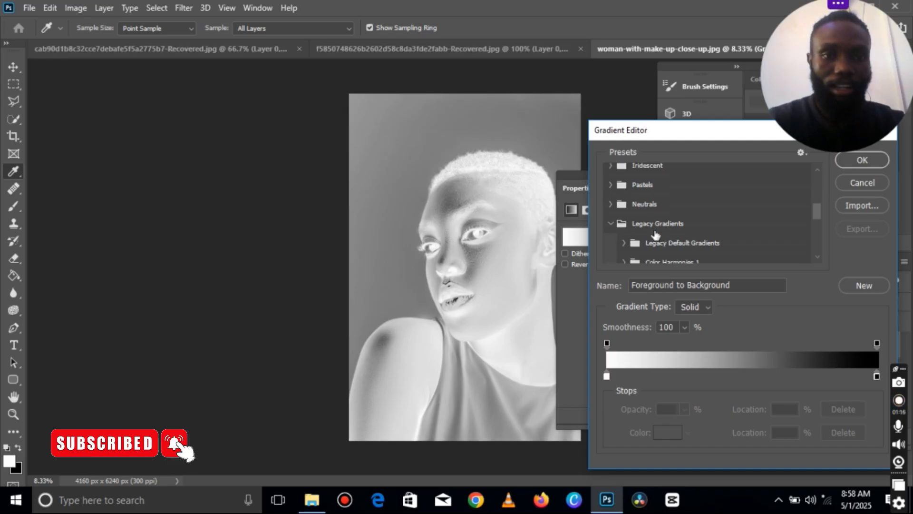
scroll(655, 234, down, 4)
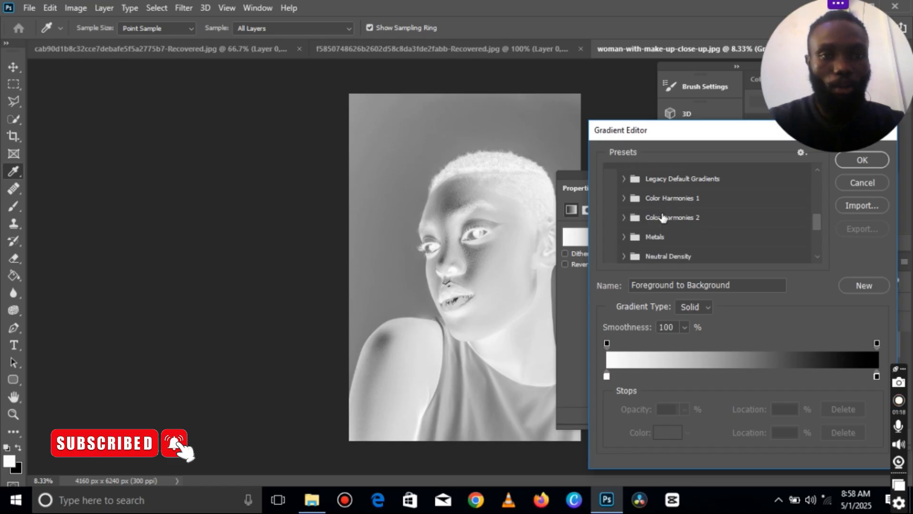
scroll(662, 217, down, 6)
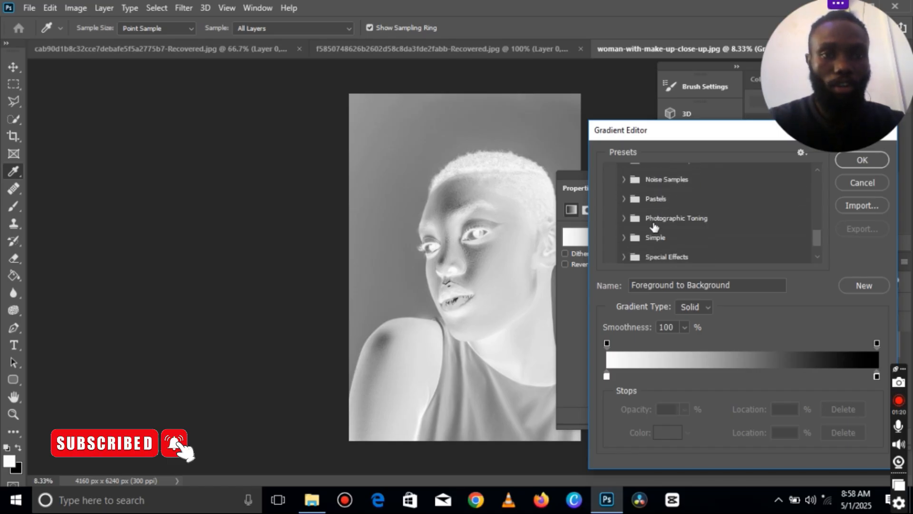
scroll(652, 231, down, 1)
click(646, 210)
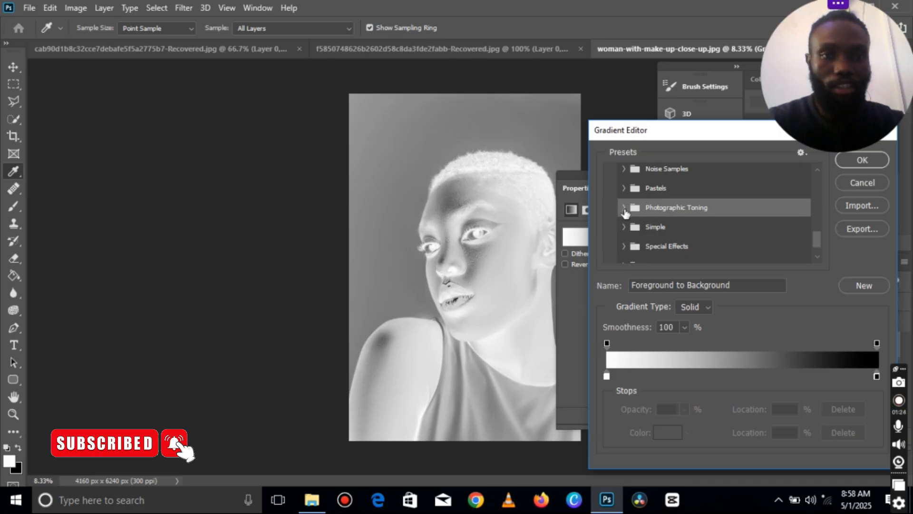
click(624, 210)
scroll(640, 206, down, 1)
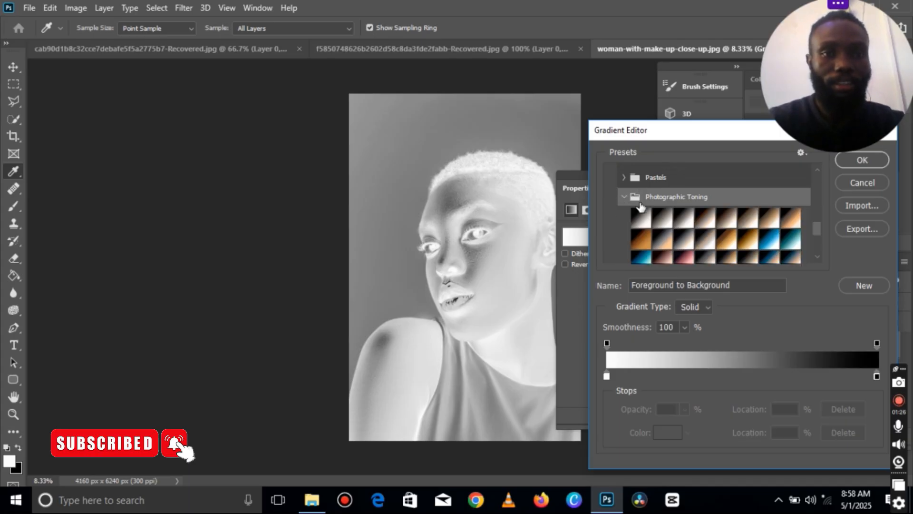
click(640, 242)
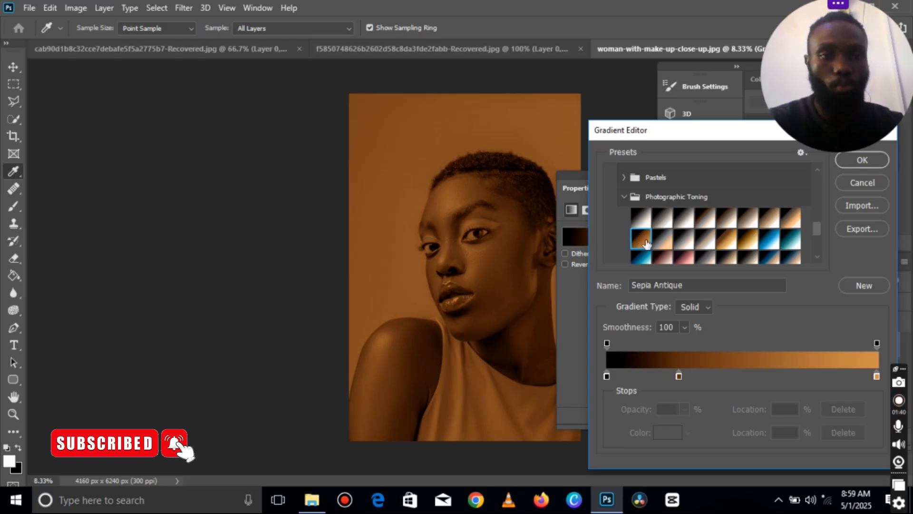
click(863, 162)
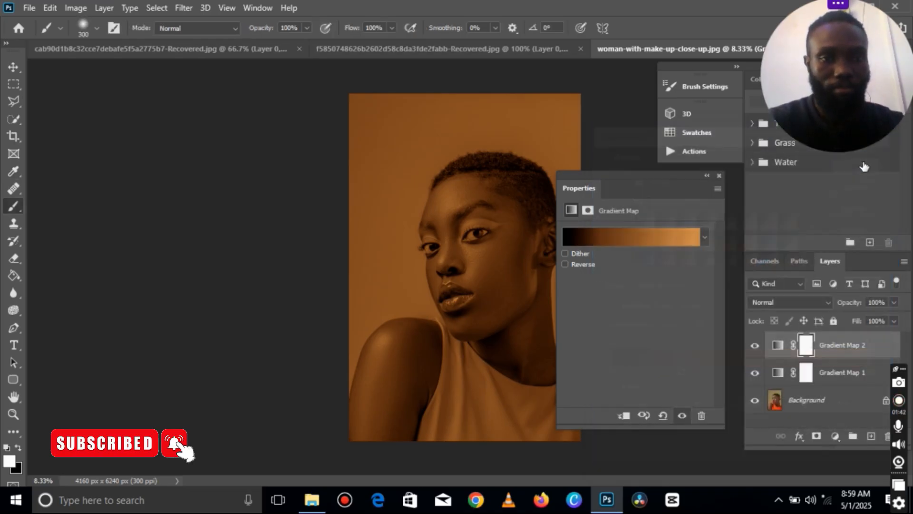
- Set the sepia gradient map layer's blend mode to Soft Light and its opacity to 26%
click(783, 301)
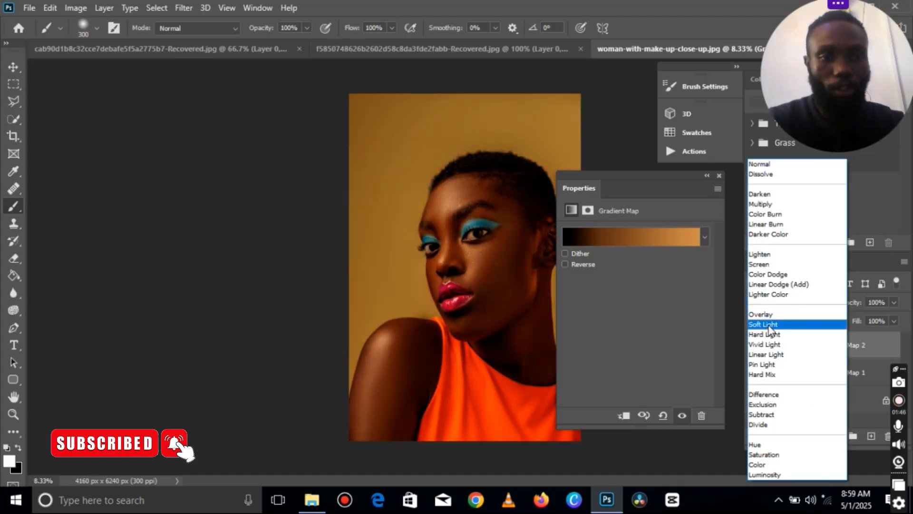
click(768, 325)
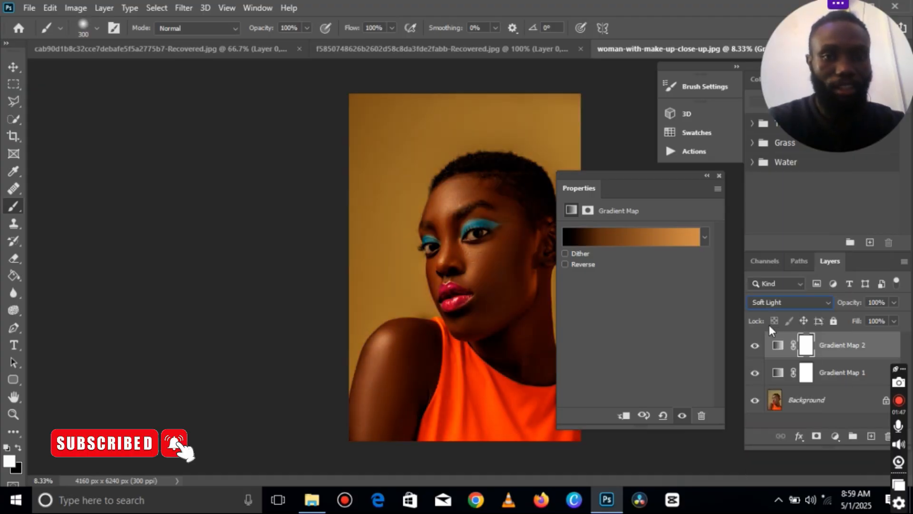
click(894, 302)
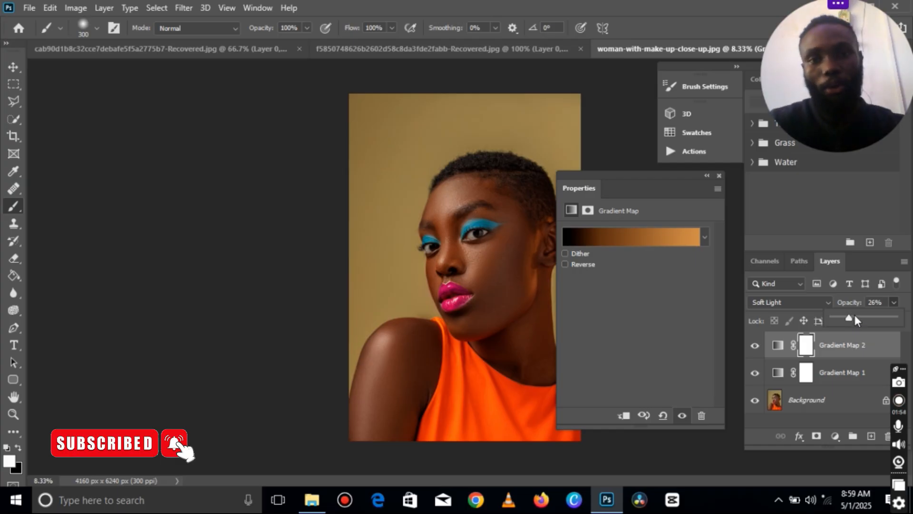
- Toggle the sepia gradient map layer's visibility off and on to compare its effect on the portrait
click(755, 346)
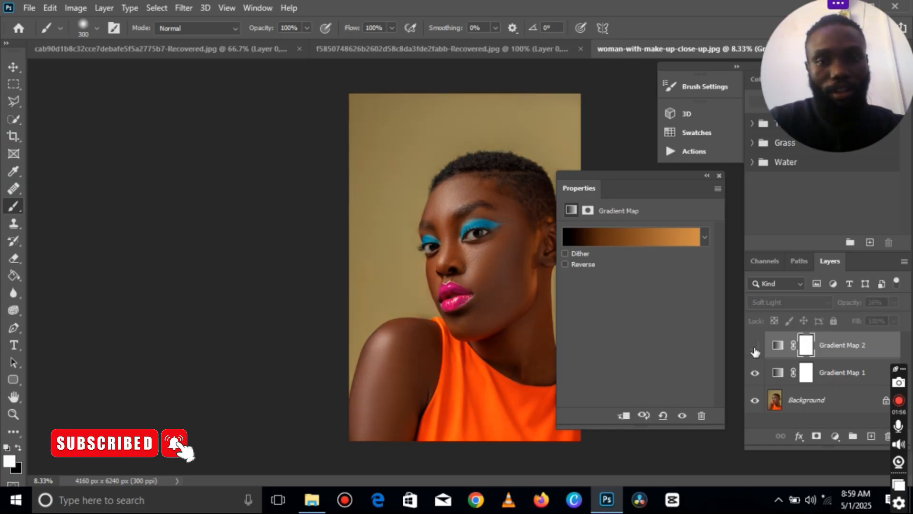
click(755, 346)
key(ctrl+plus)
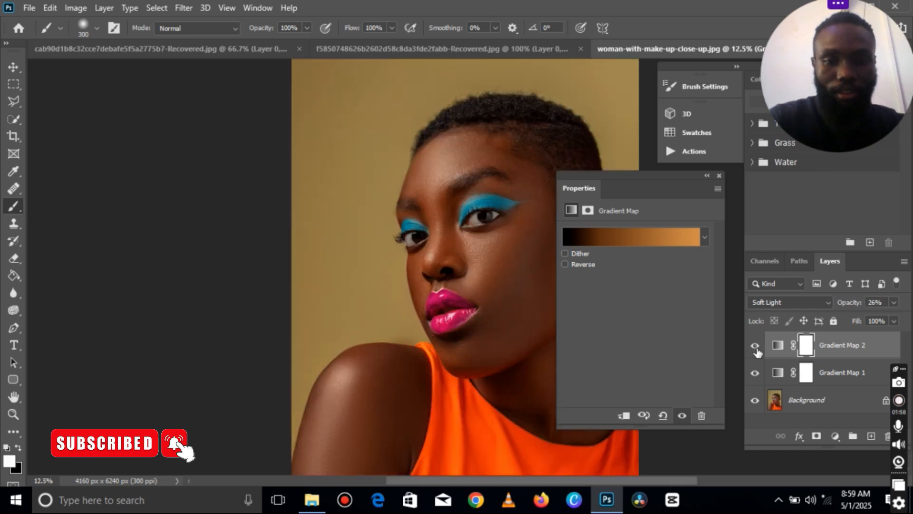
click(755, 347)
click(755, 346)
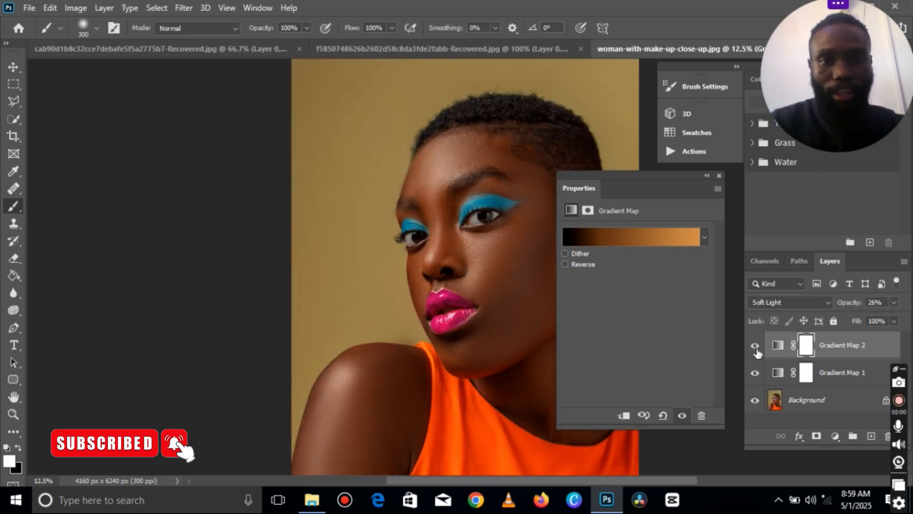
- Group the two gradient map layers and rename the group "color grading"
click(719, 176)
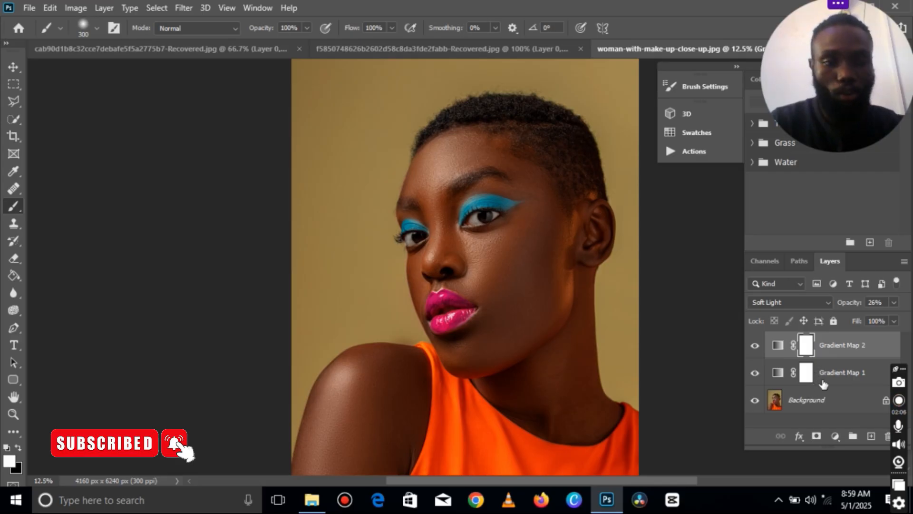
ctrl+click(845, 375)
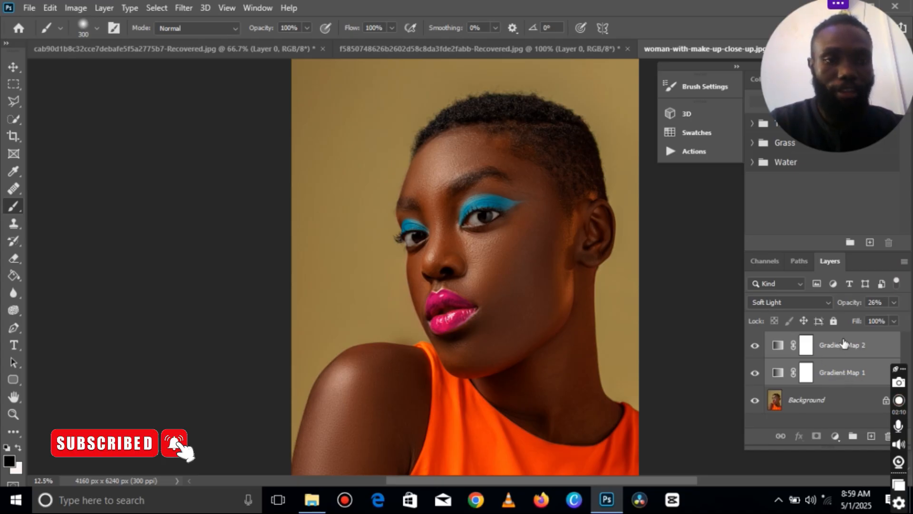
click(852, 438)
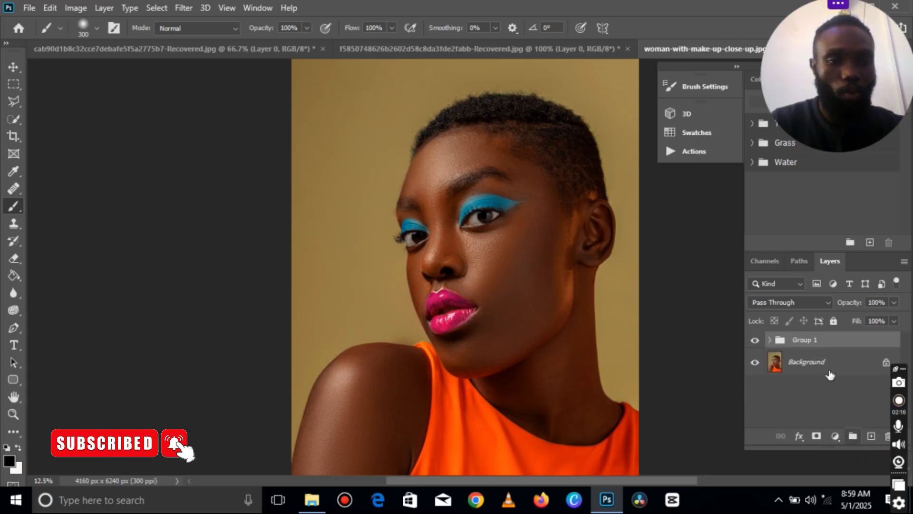
double_click(814, 339)
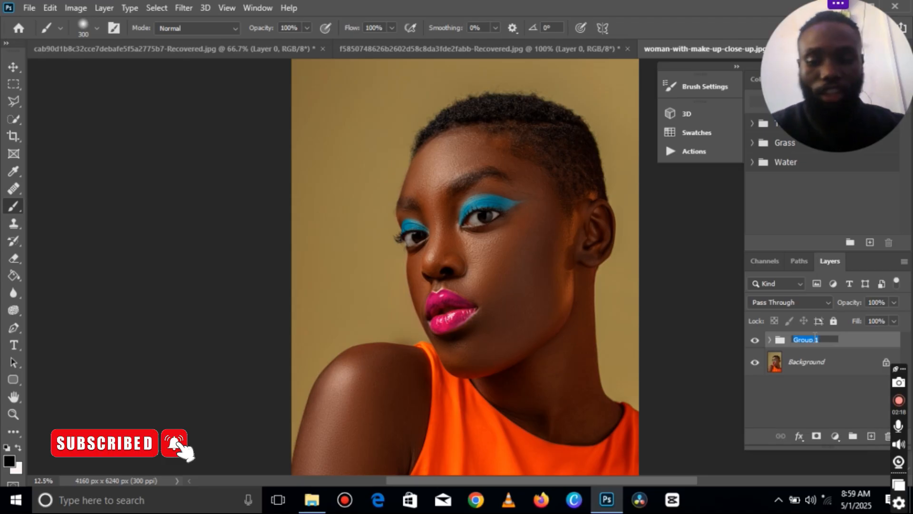
text(color grading)
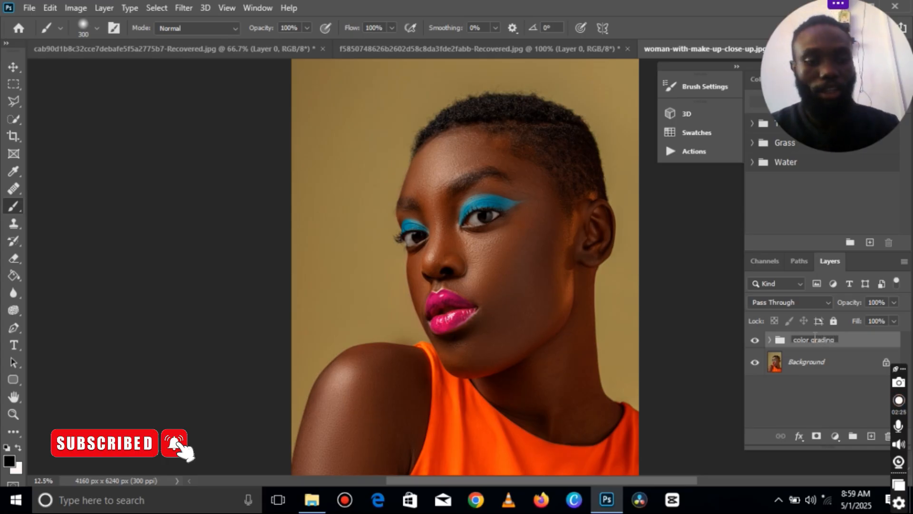
key(Return)
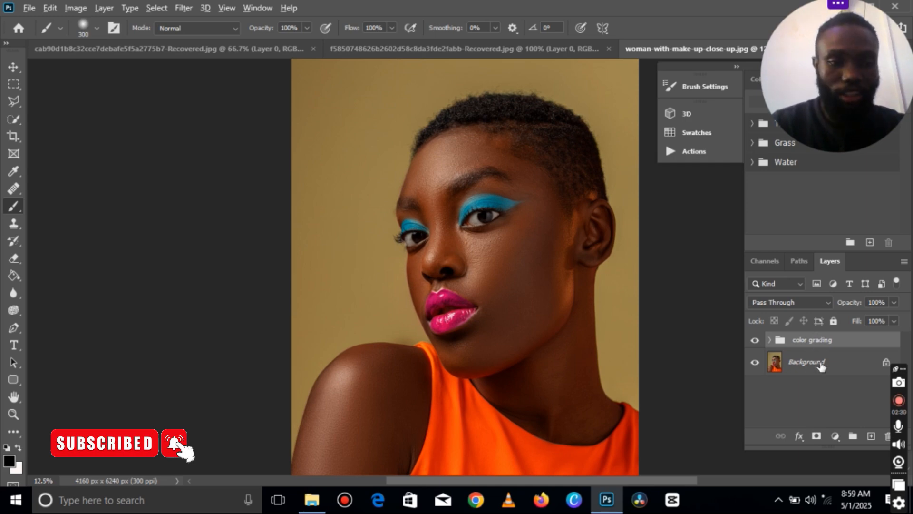
- Add a black layer mask to the color grading group to hide its effect
alt+click(818, 438)
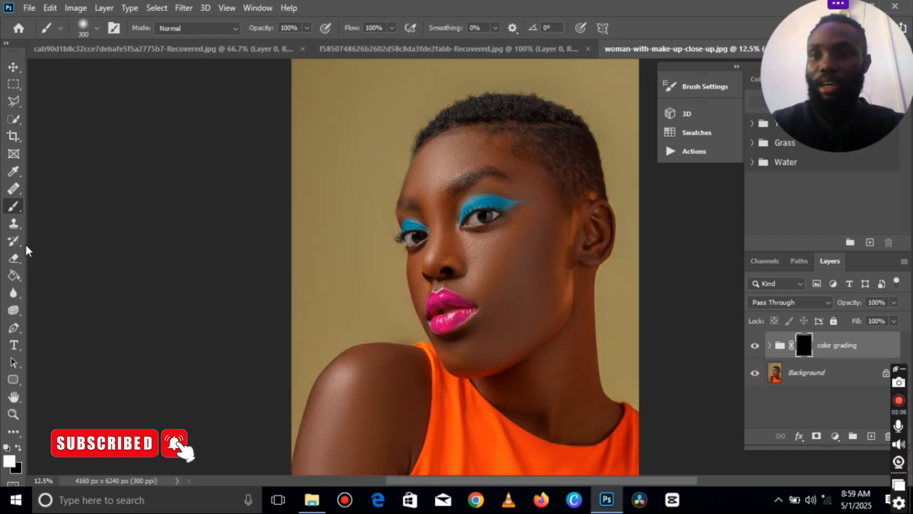
key(ctrl+minus)
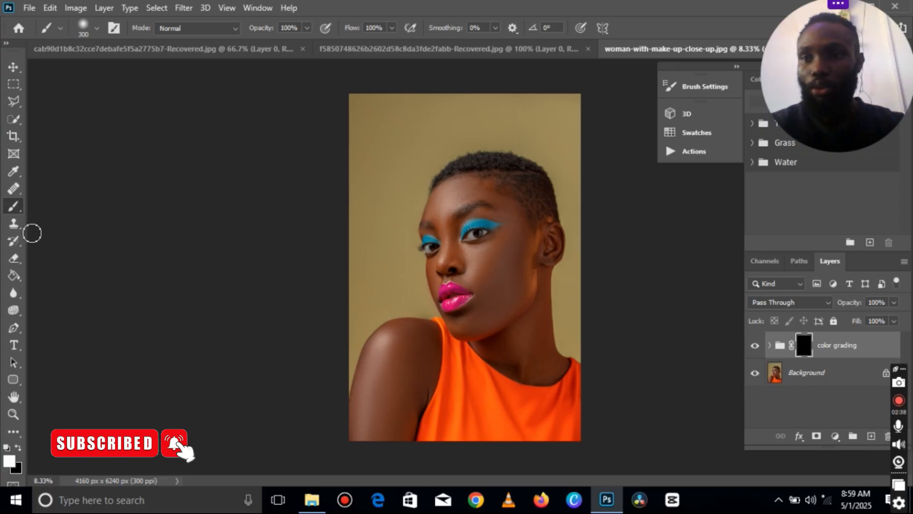
- Activate the Brush Tool for mask painting, keeping both opacity and flow at 100%
click(13, 209)
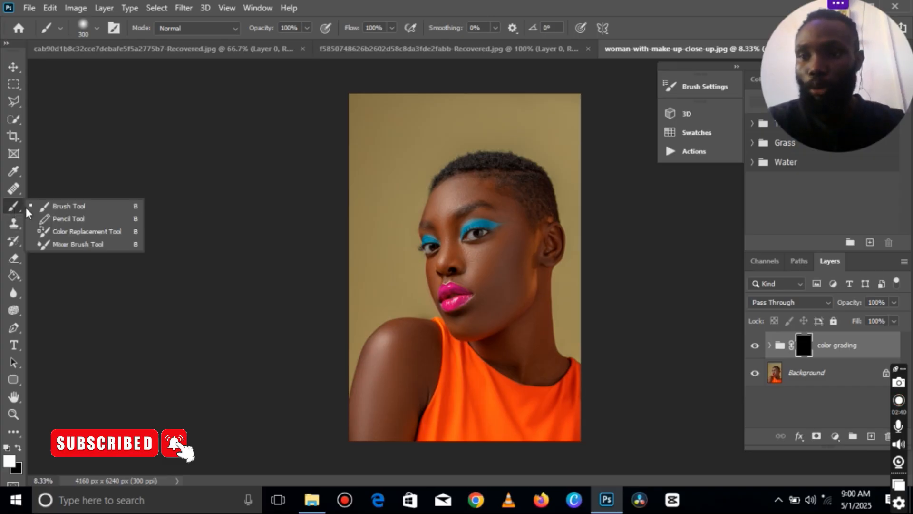
click(45, 207)
click(308, 28)
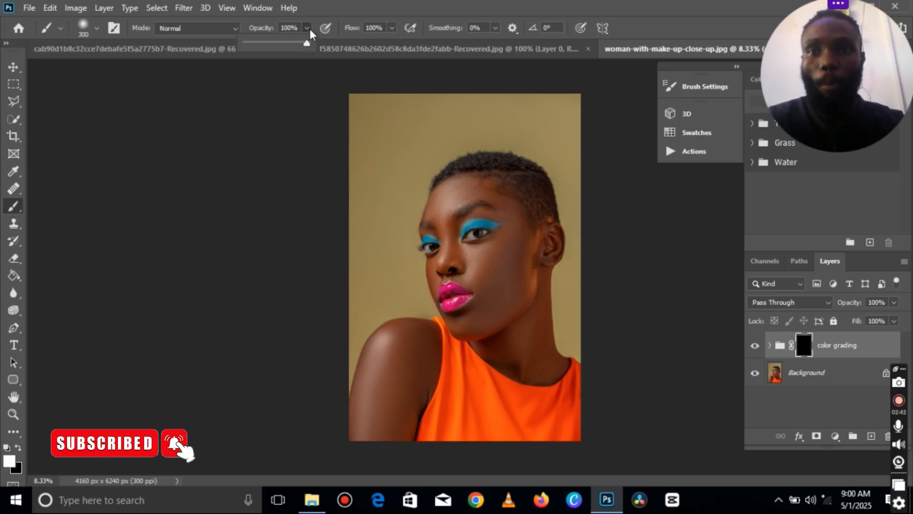
click(391, 27)
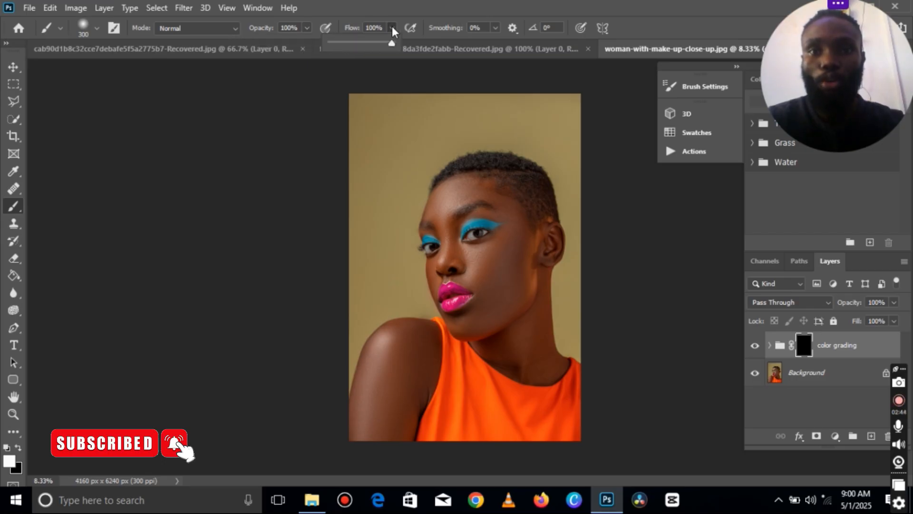
click(391, 27)
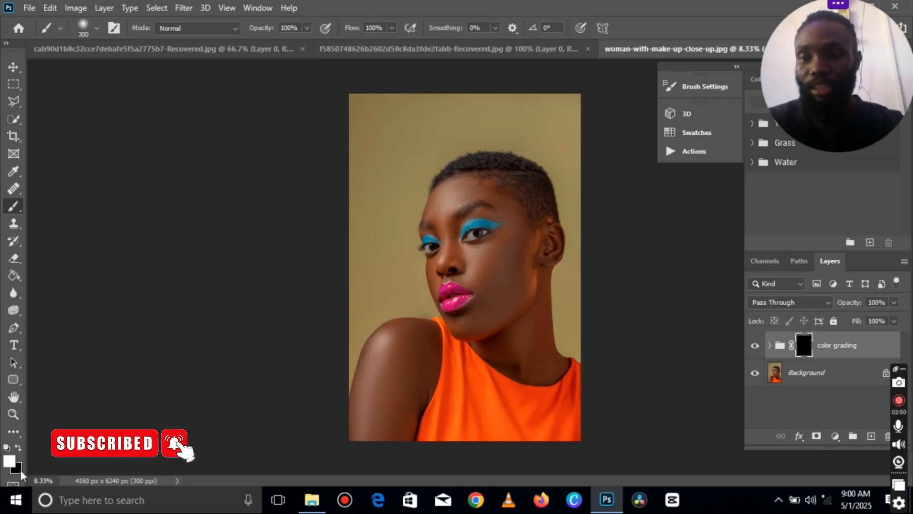
- Paint white on the color grading group's mask over the woman's arm and shoulder, enlarging the brush to 400 and 500 px
key(bracketright)
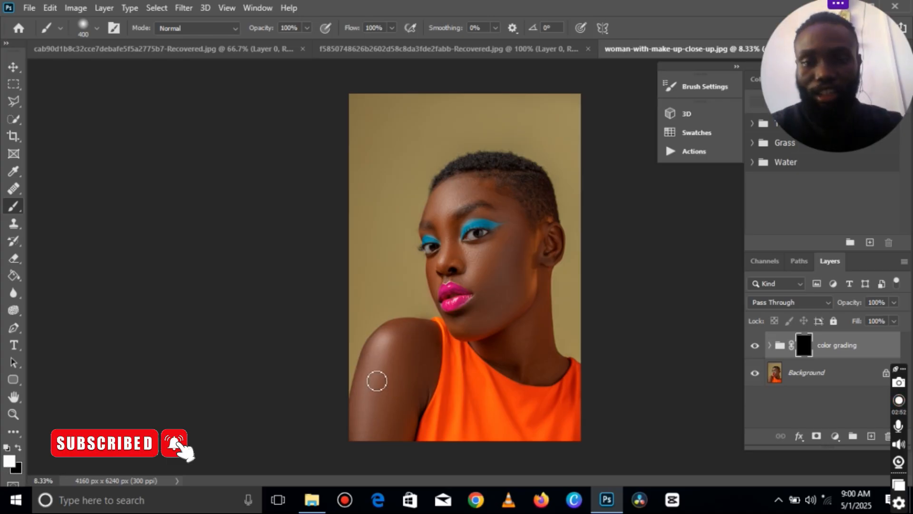
mouse_move(377, 381)
mouse_down()
mouse_move(366, 385)
mouse_move(366, 426)
mouse_move(385, 348)
mouse_move(423, 336)
mouse_move(392, 397)
mouse_up()
key(bracketright)
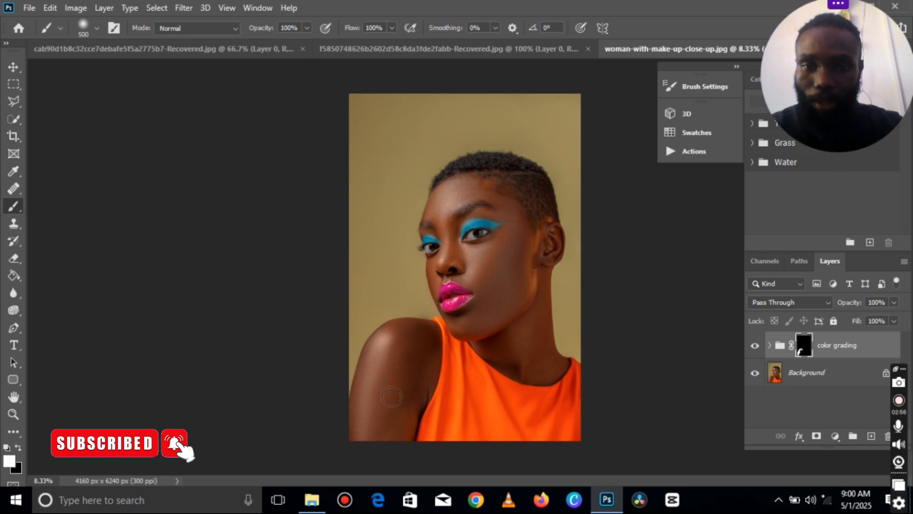
mouse_move(383, 436)
mouse_down()
mouse_move(397, 435)
mouse_move(430, 358)
mouse_move(397, 430)
mouse_move(363, 428)
mouse_move(382, 342)
mouse_move(411, 338)
mouse_up()
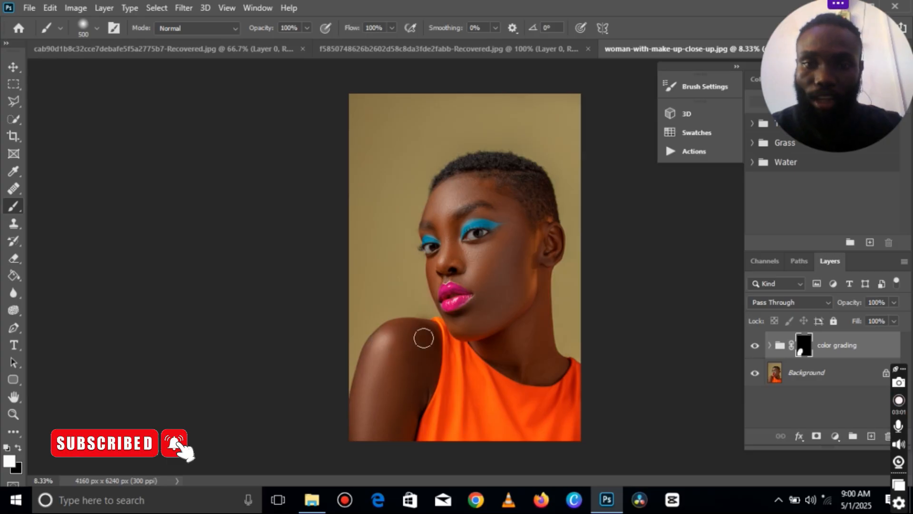
- Reveal the grading on the neck and the skin above the neckline, painting the mask with a 300 to 400 px white brush
key(bracketleft)
key(bracketleft)
mouse_move(528, 334)
mouse_down()
mouse_move(493, 349)
mouse_move(527, 369)
mouse_move(509, 367)
mouse_up()
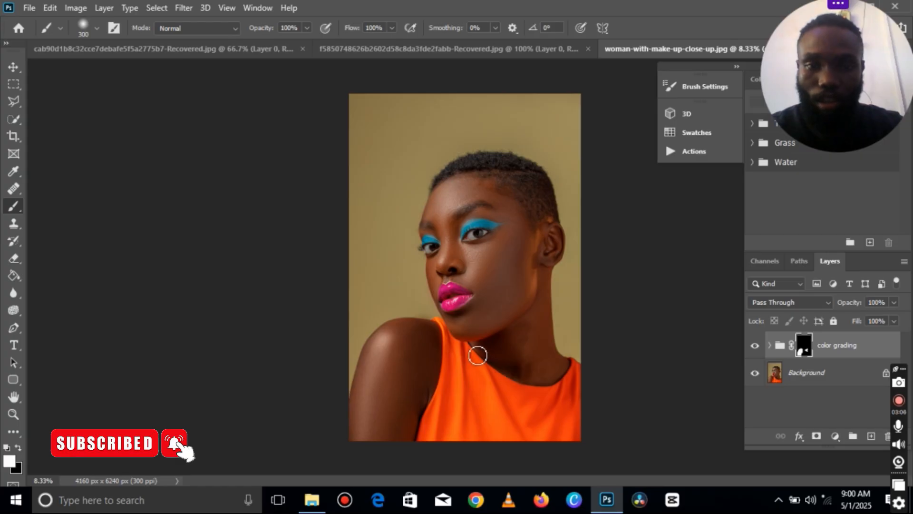
key(bracketright)
mouse_move(530, 318)
mouse_down()
mouse_move(548, 277)
mouse_move(554, 370)
mouse_move(533, 376)
mouse_move(552, 370)
mouse_move(534, 340)
mouse_move(533, 367)
mouse_move(524, 350)
mouse_move(505, 358)
mouse_move(518, 344)
mouse_move(501, 356)
mouse_up()
key(bracketleft)
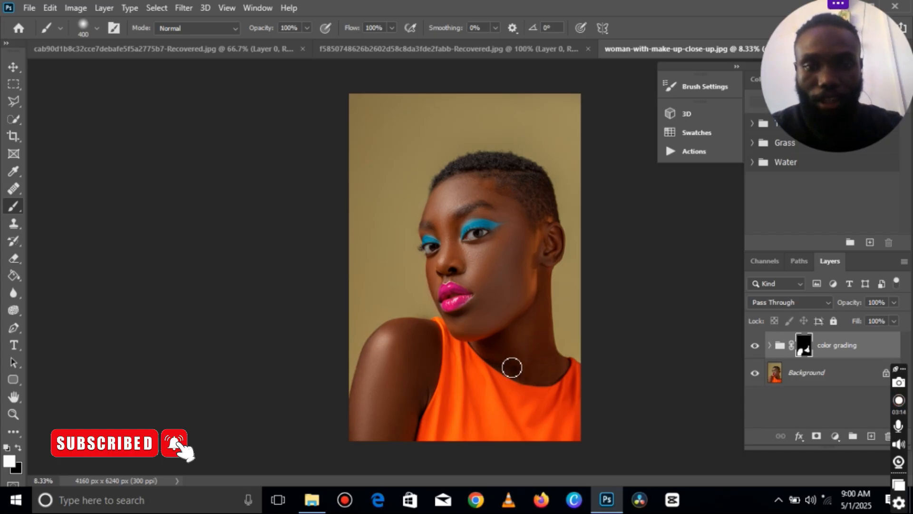
key(bracketright)
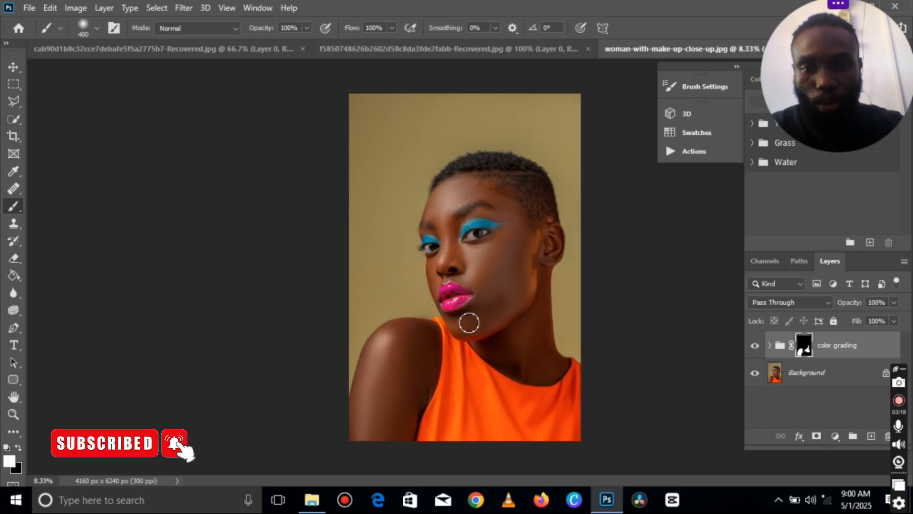
- Paint the mask white over the chin and jawline, varying the brush between 150 px for edges and 400 px for broad areas
key(bracketleft)
key(bracketleft)
key(bracketleft)
key(bracketleft)
key(bracketleft)
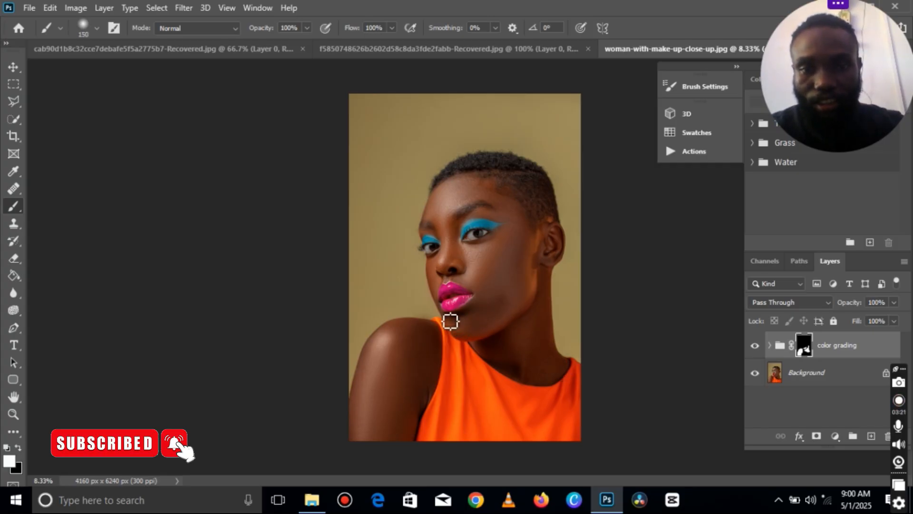
key(bracketright)
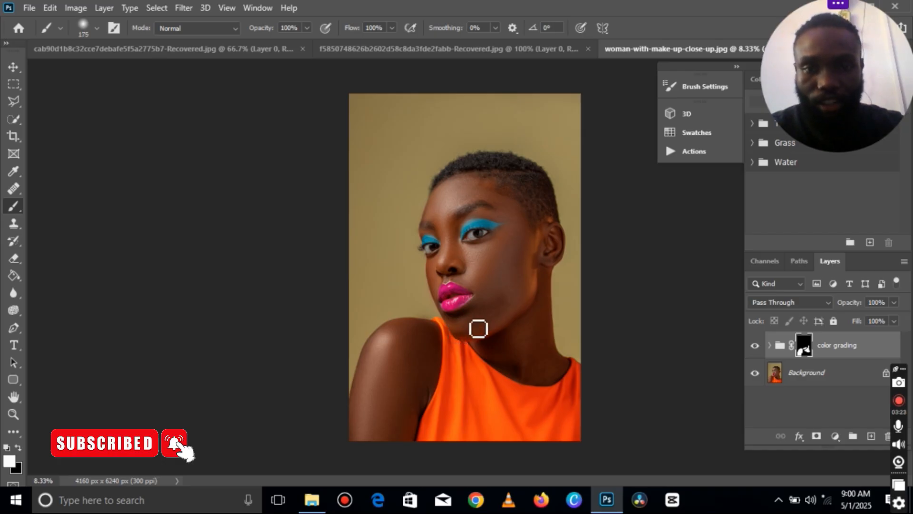
key(bracketright)
key(bracketright)
key(bracketright)
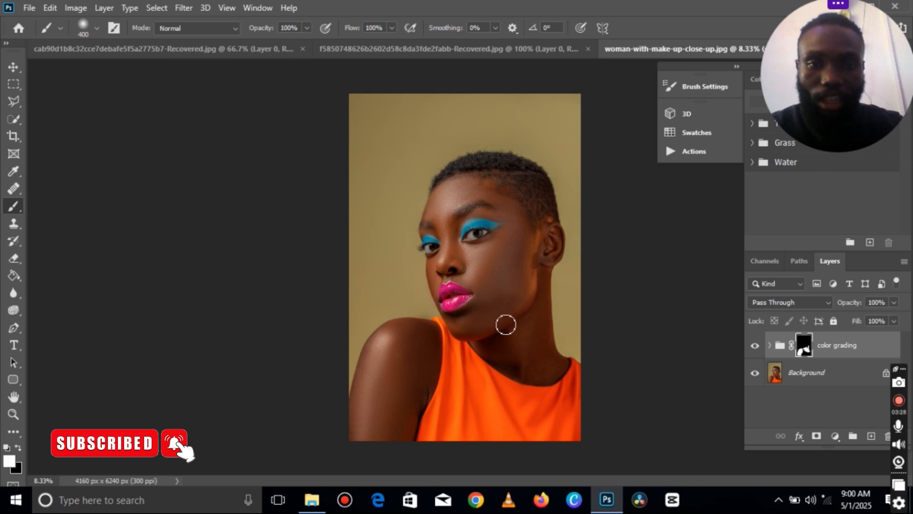
key(bracketright)
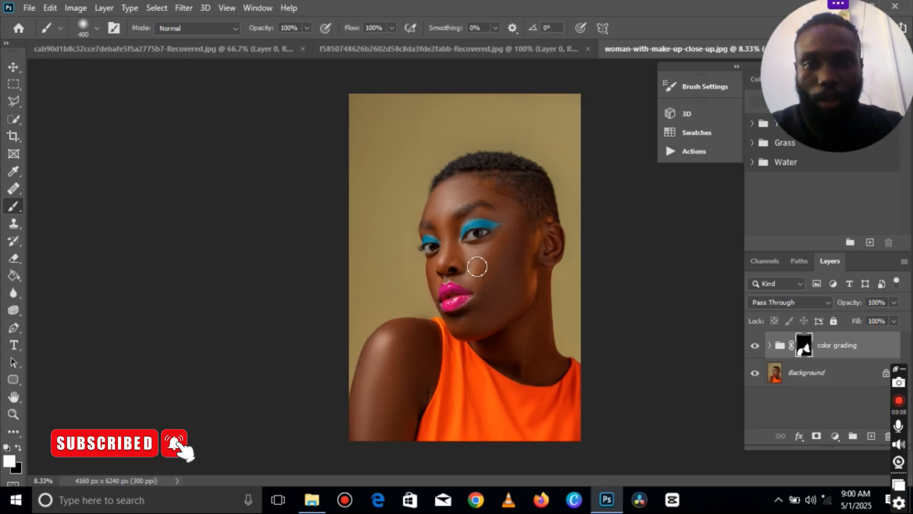
- Reveal the grading on the cheek and beside the lips, painting the mask with a white brush of 175 to 250 px
key(bracketleft)
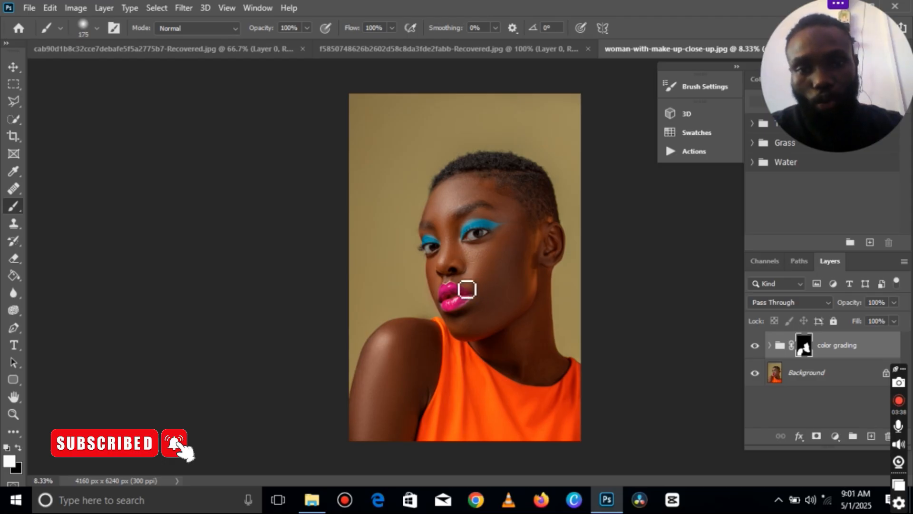
key(bracketright)
key(bracketright)
key(bracketright)
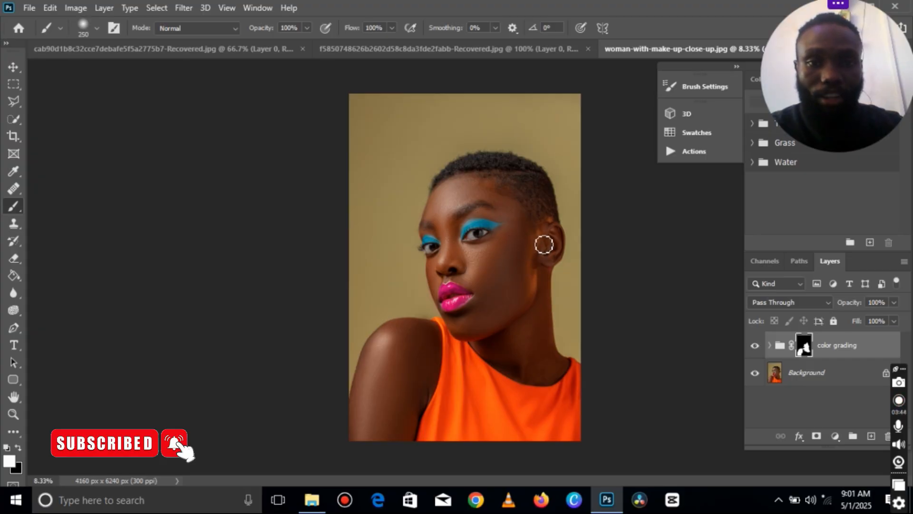
- Paint the mask white around the ear and along the side of the face, resizing the brush between 175 and 300 px
key(bracketleft)
key(bracketleft)
key(bracketleft)
key(bracketleft)
key(bracketright)
key(bracketright)
key(bracketright)
key(bracketright)
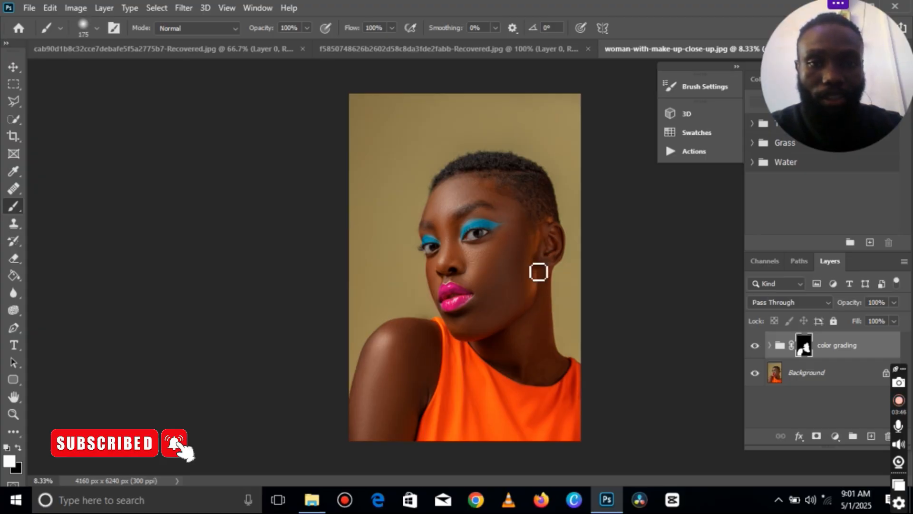
key(bracketleft)
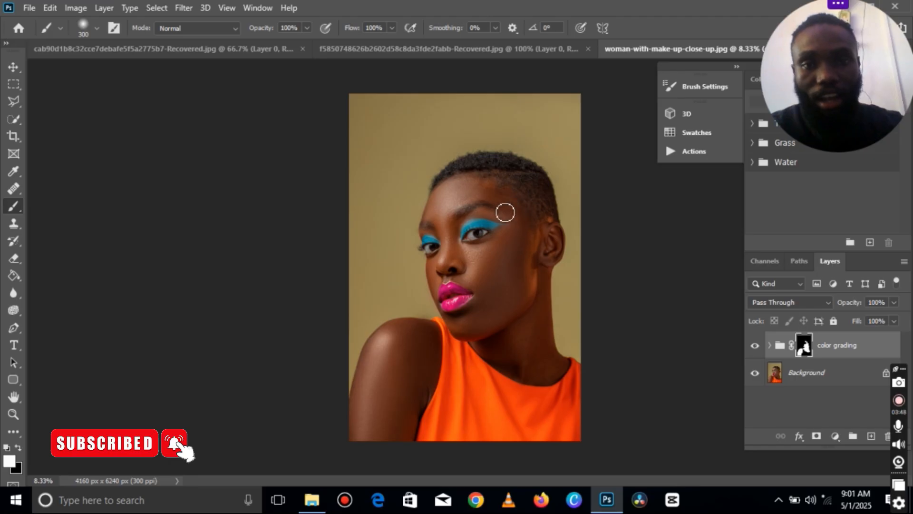
- Reveal the grading on the forehead and between the eyes, reducing the white brush from 250 to 175 px
key(bracketright)
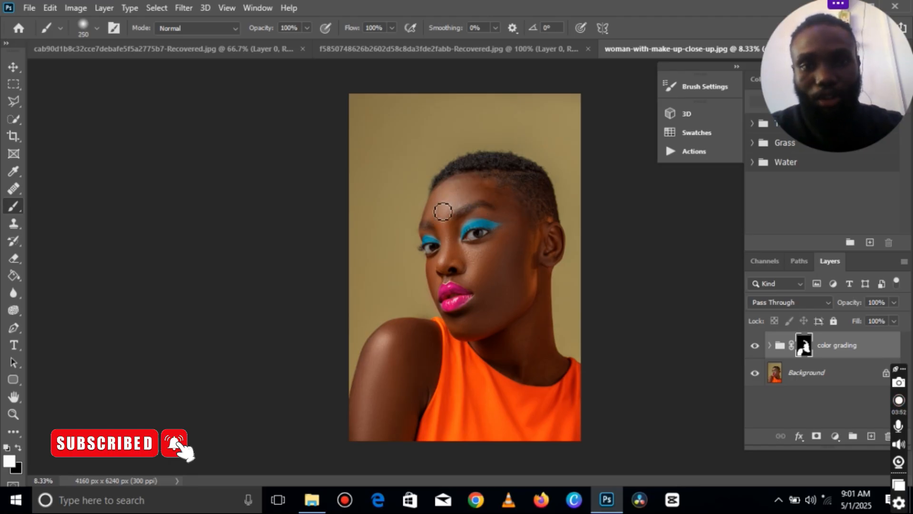
key(bracketright)
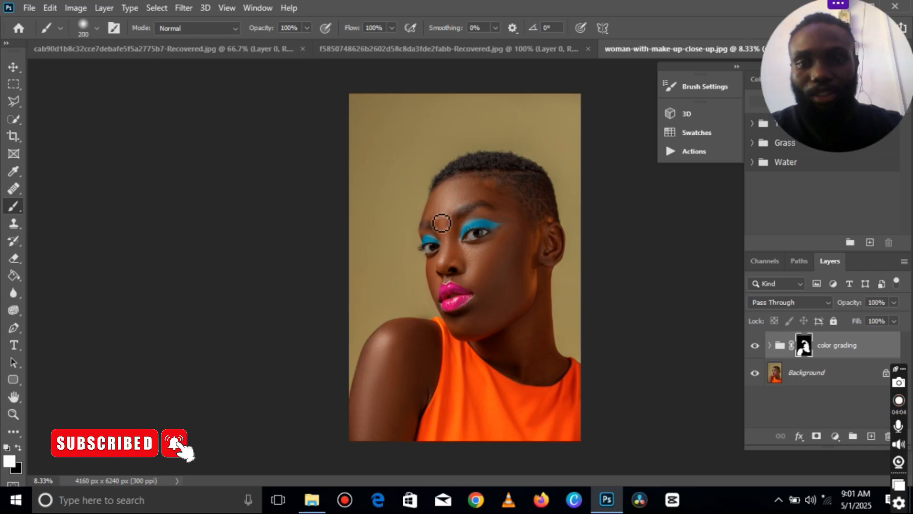
key(bracketleft)
key(bracketleft)
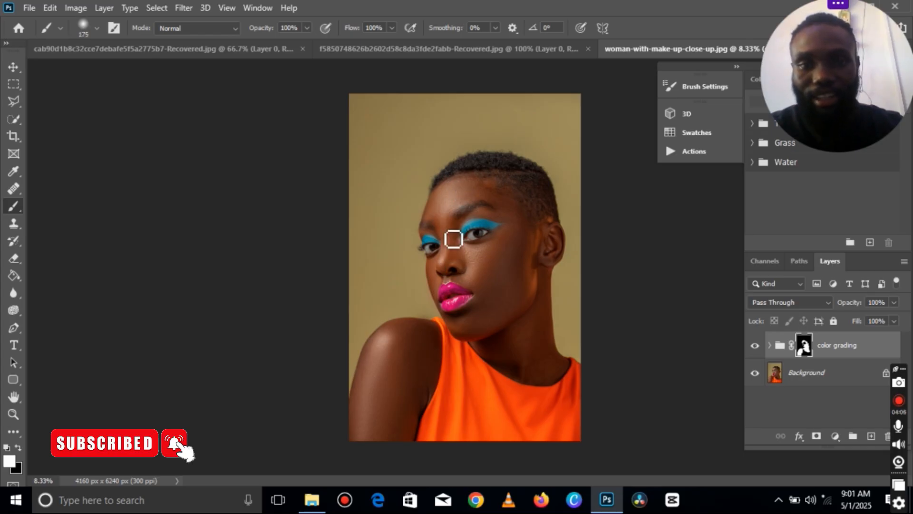
- Paint the mask white in the tight areas around the lips with a small brush of 100 to 90 px
key(bracketleft)
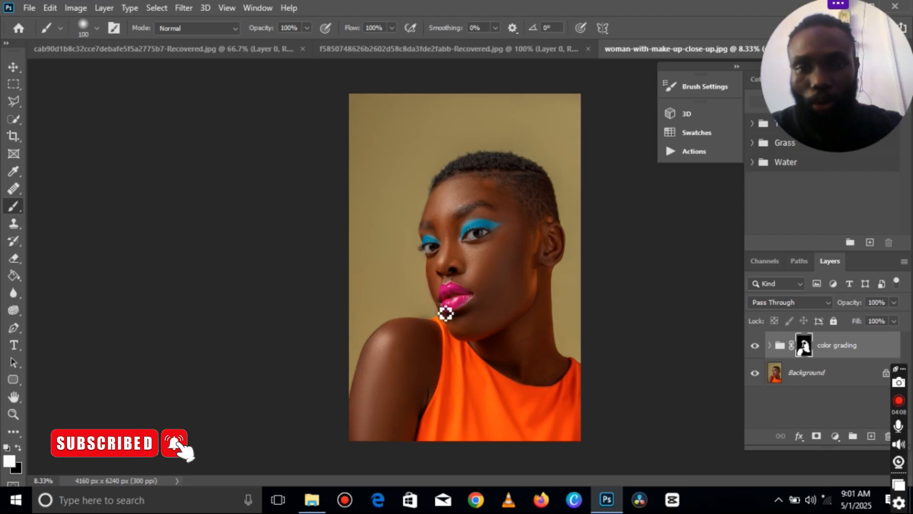
key(bracketleft)
key(bracketleft)
key(bracketleft)
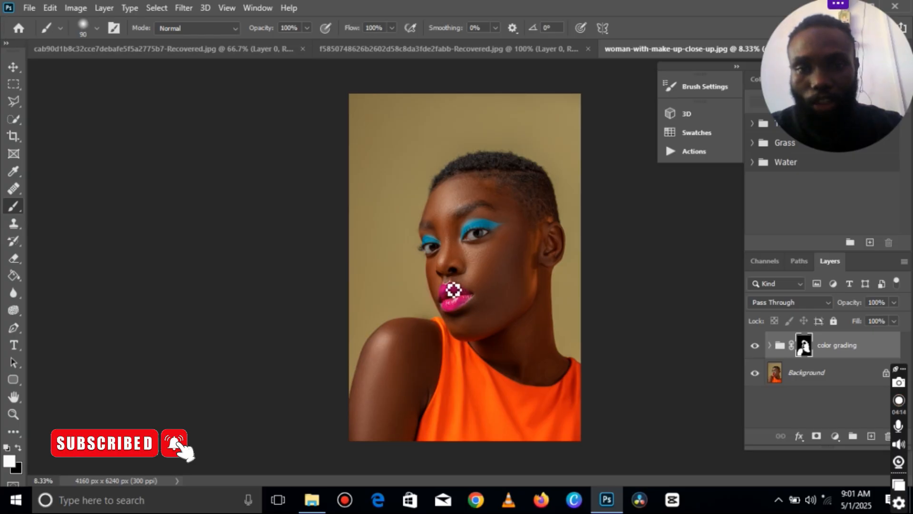
- Touch up the mask with white over the cheek, eye area and forehead, enlarging the brush from 175 to 300 px
key(bracketright)
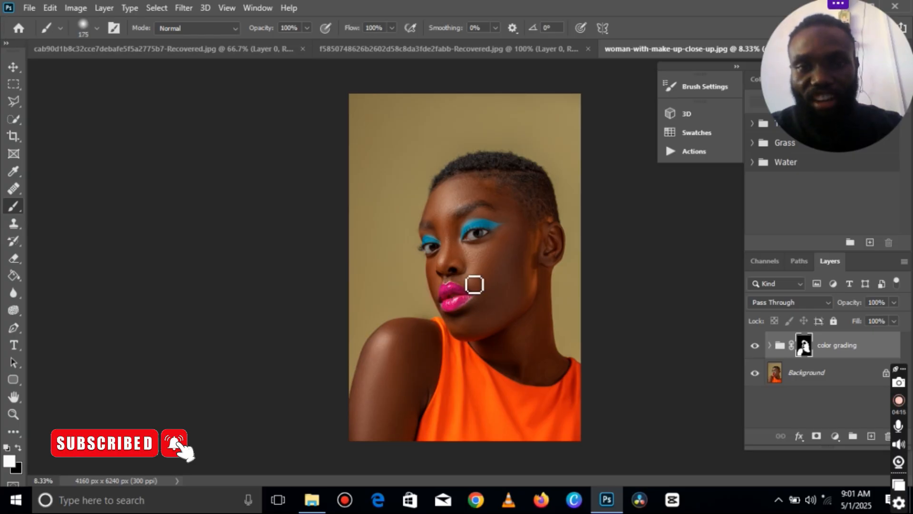
key(bracketright)
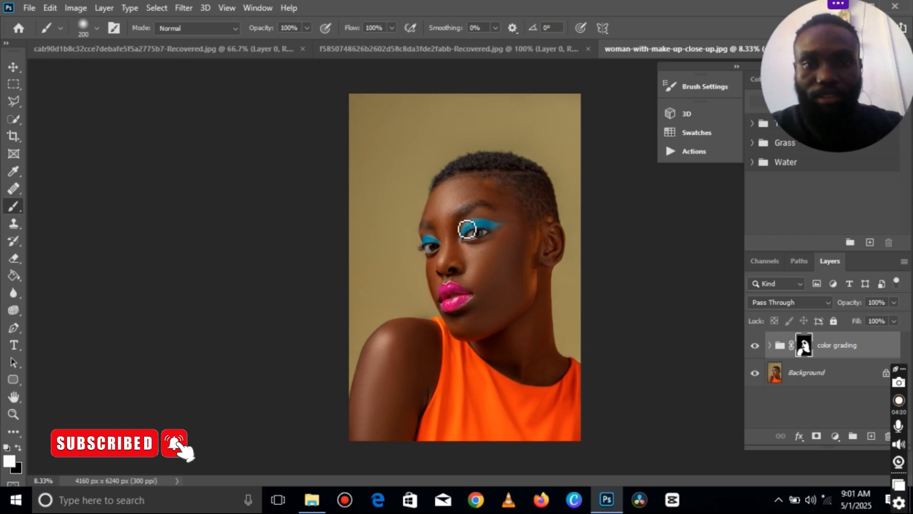
key(bracketright)
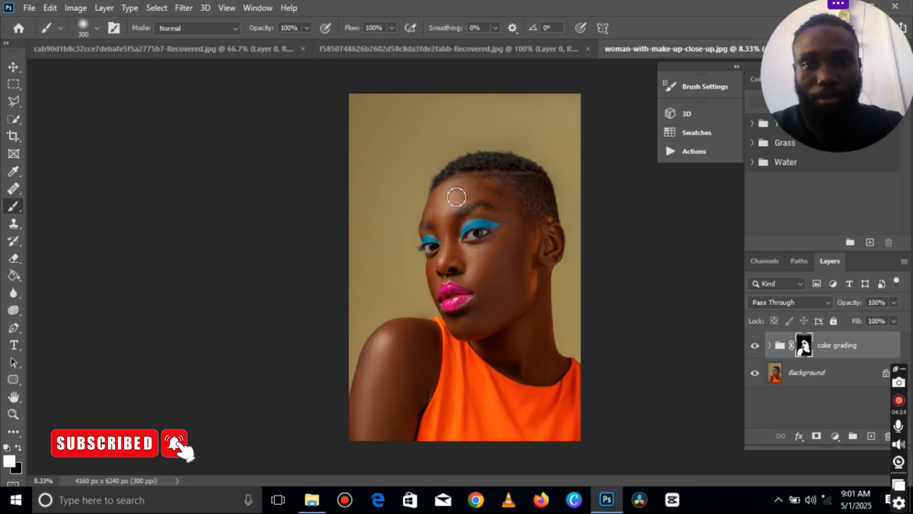
- Toggle the color grading group's visibility off and on to compare the portrait with and without the grading
click(754, 347)
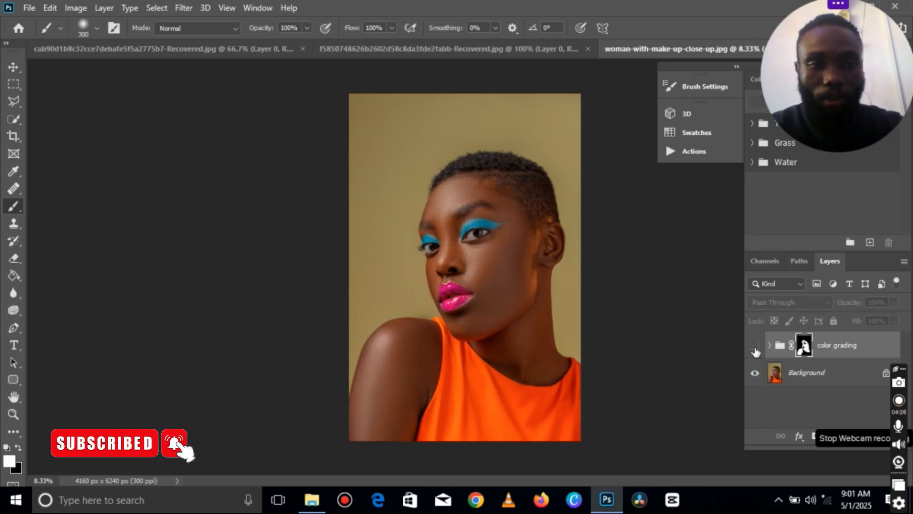
click(754, 347)
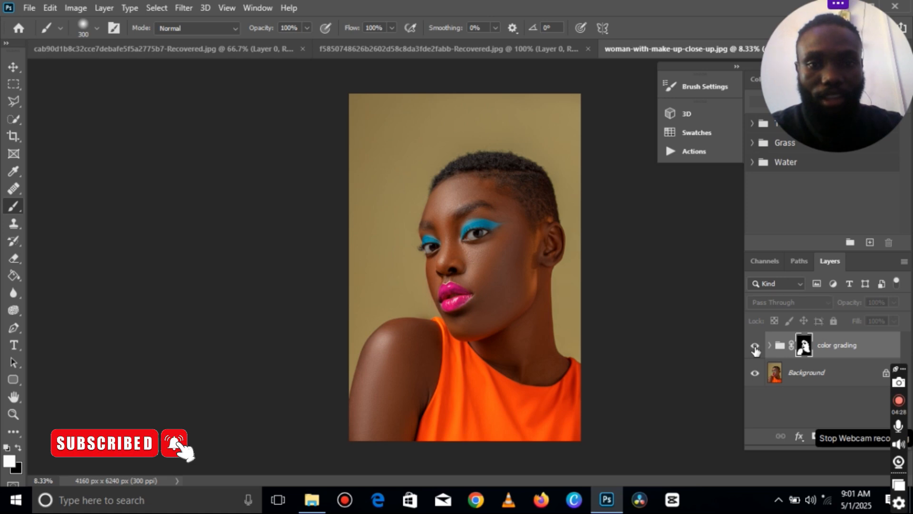
click(755, 347)
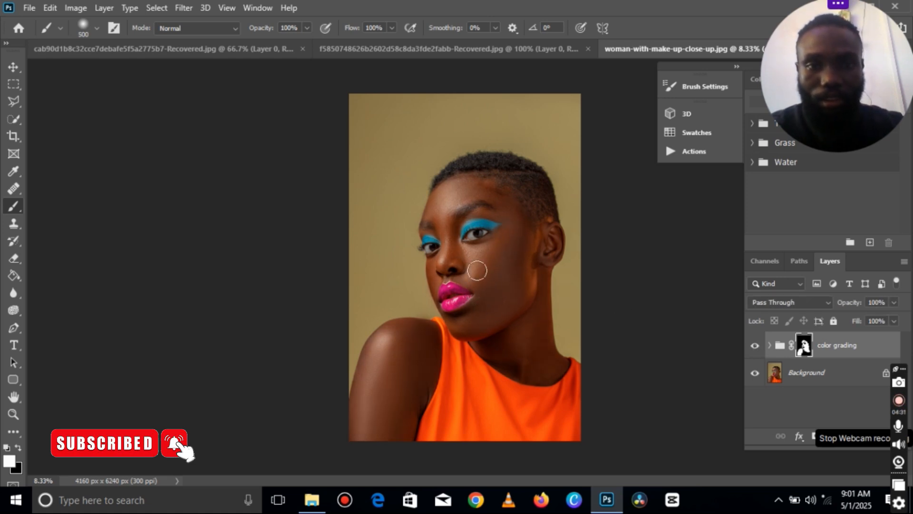
key(ctrl+plus)
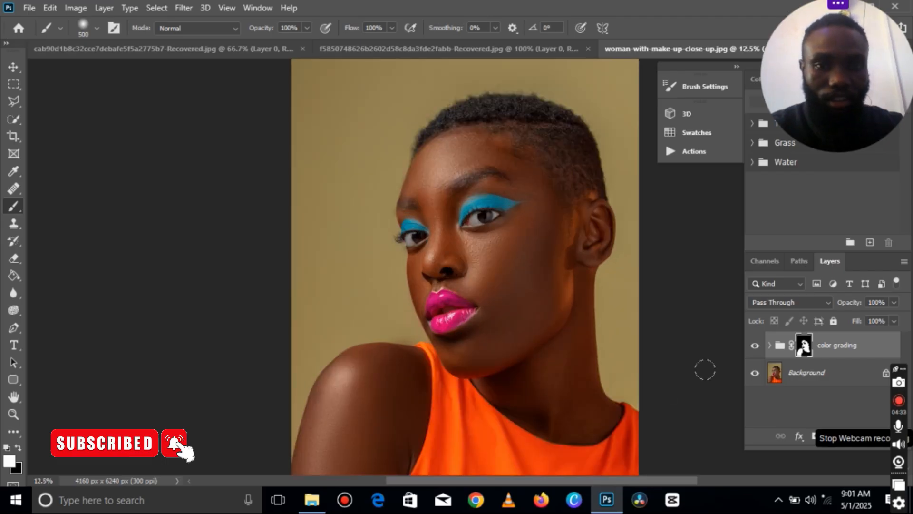
click(755, 346)
click(755, 346)
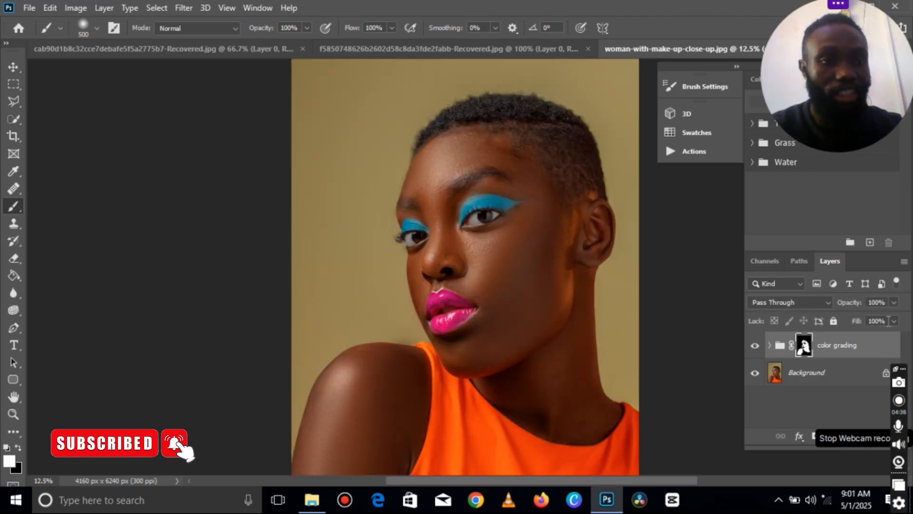
- Lower the color grading group's opacity to 50% and check the softened effect on the portrait
click(894, 303)
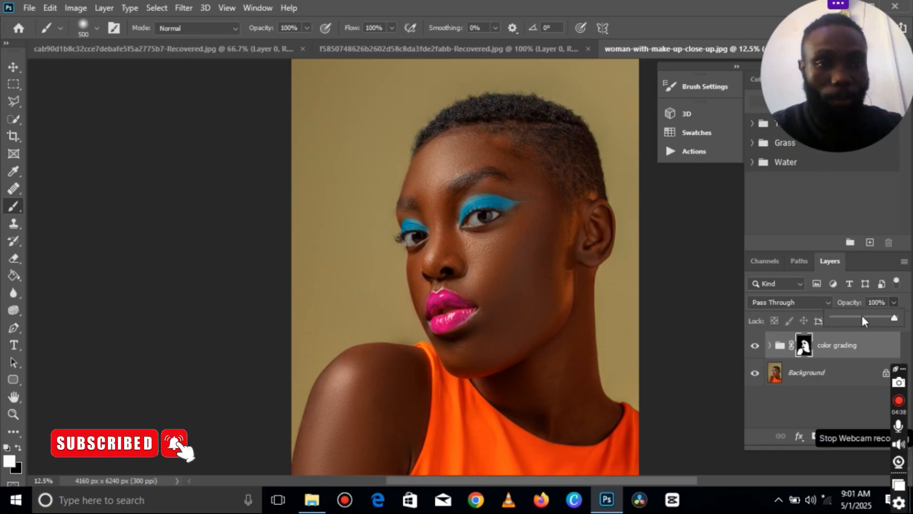
drag(854, 318, 864, 318)
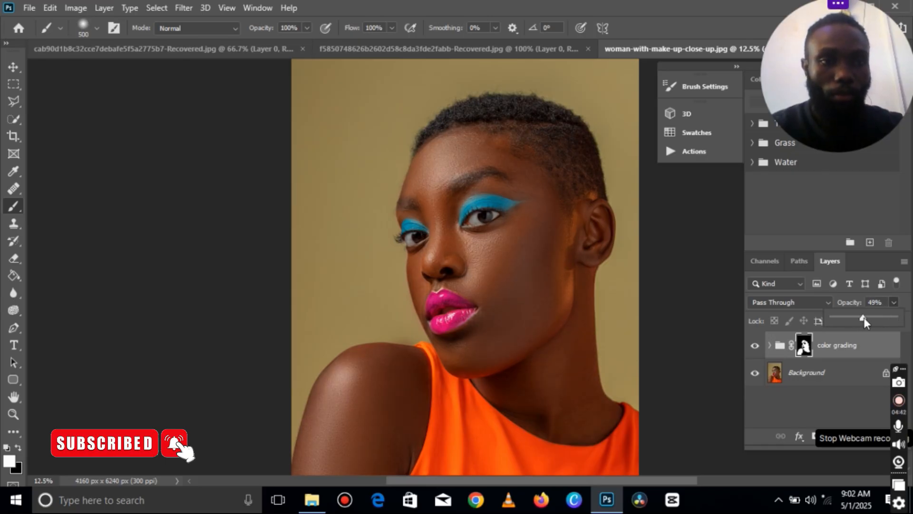
key(ctrl+minus)
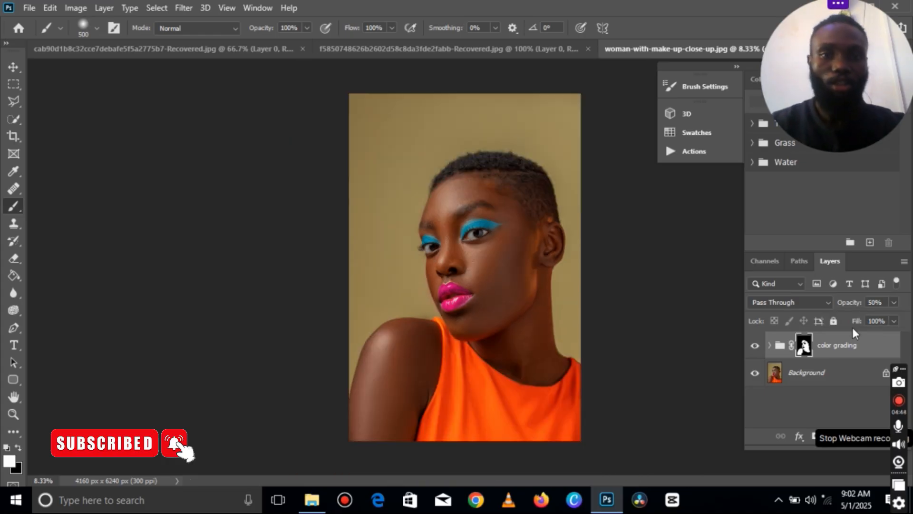
key(ctrl+plus)
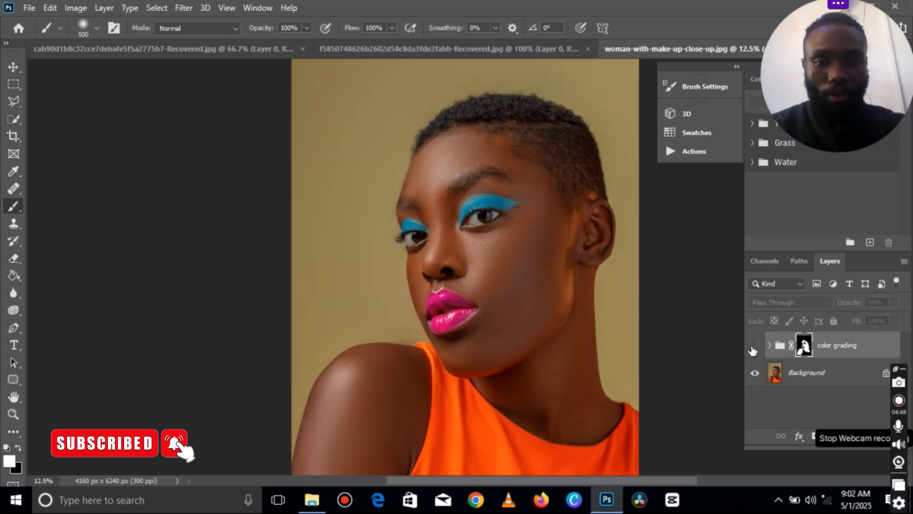
- Show the color grading group again and examine the graded skin across the face, neck and shoulder
key(ctrl+plus)
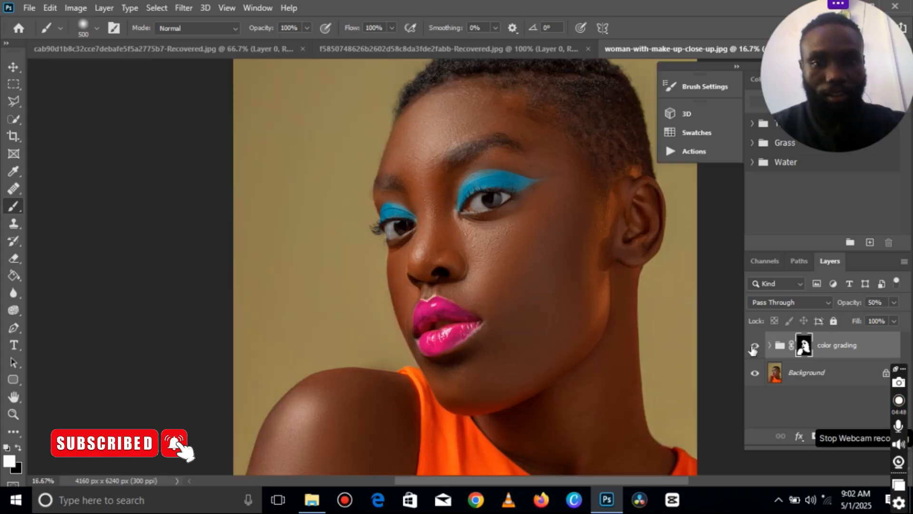
click(753, 349)
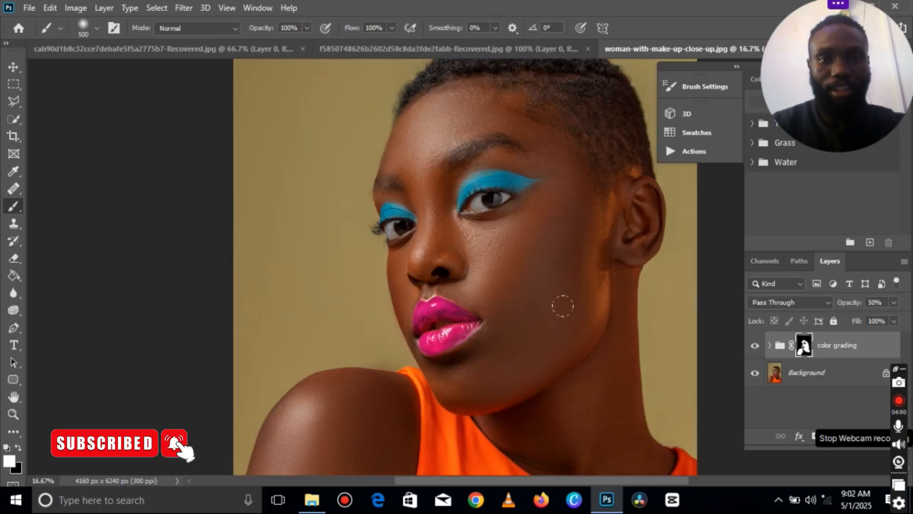
scroll(568, 309, down, 2)
key(h)
drag(632, 332, 608, 316)
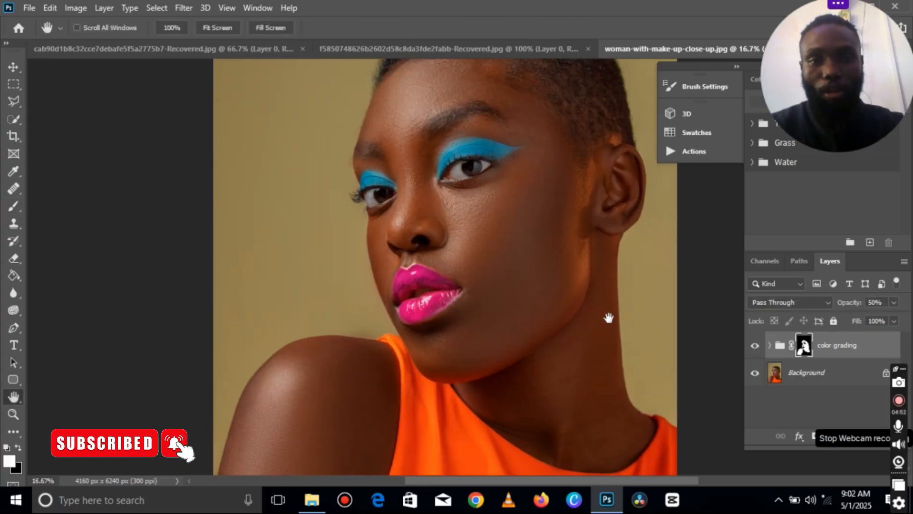
key(z)
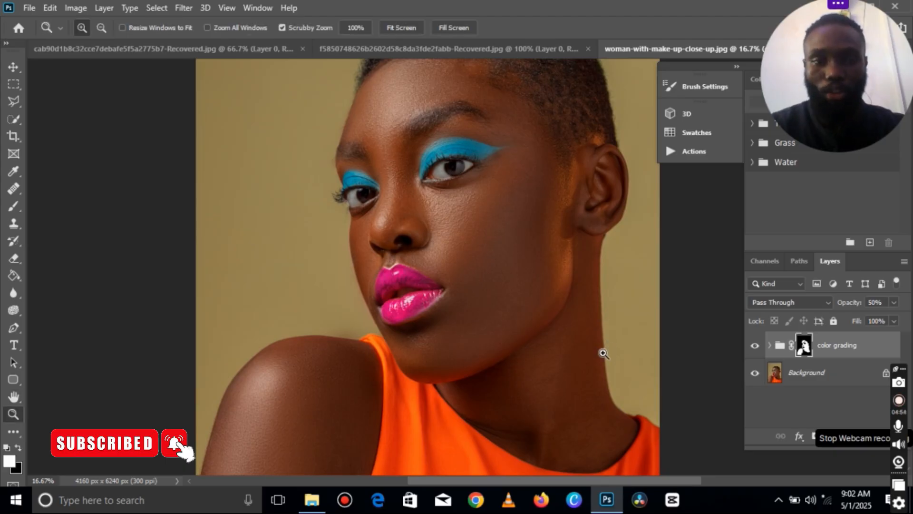
alt+click(603, 349)
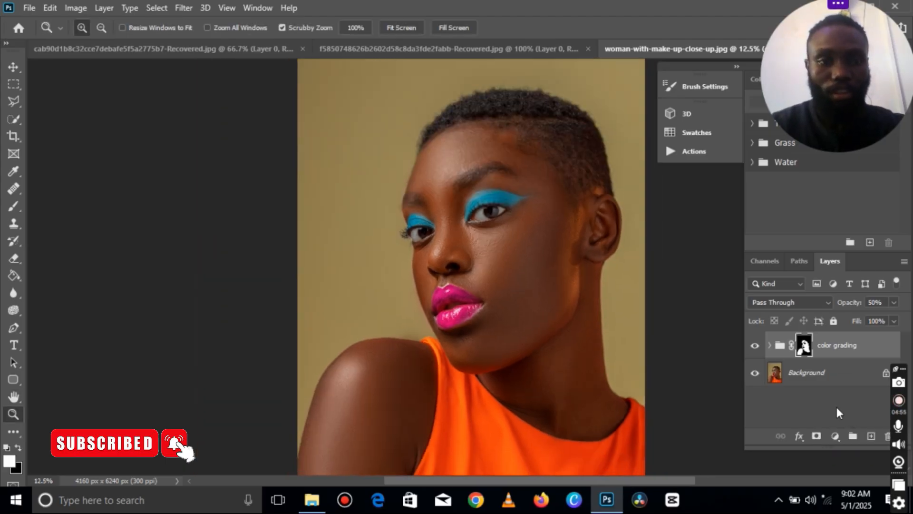
- Toggle the color grading group's visibility repeatedly to compare the facial skin up close with and without the grading
click(755, 346)
key(ctrl+plus)
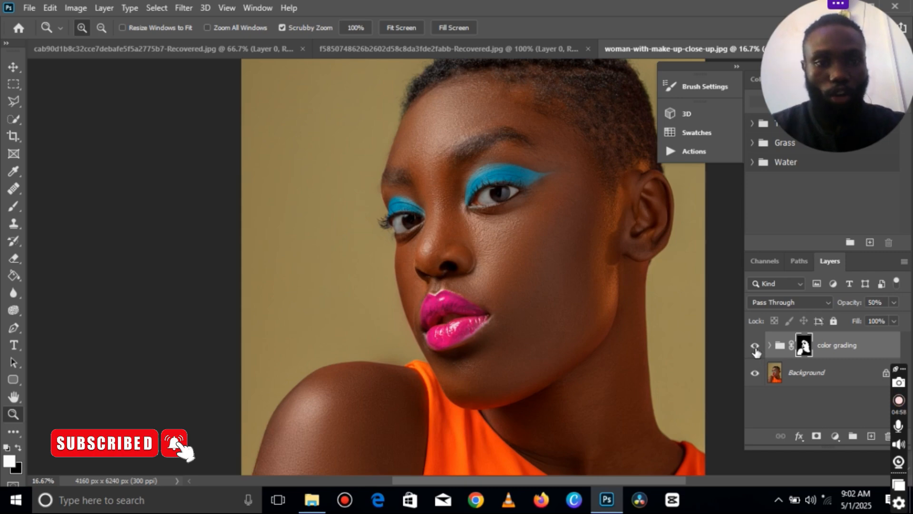
click(755, 348)
key(ctrl+plus)
click(755, 347)
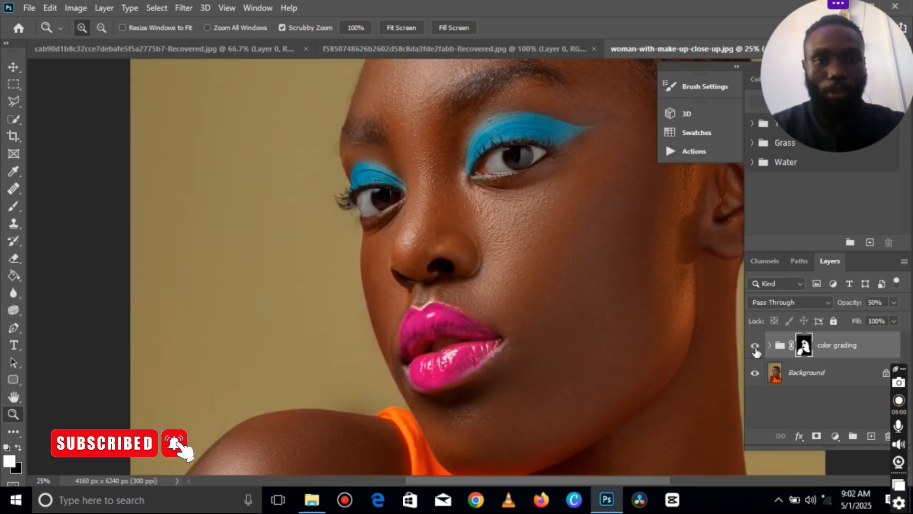
click(755, 347)
click(755, 347)
click(755, 347)
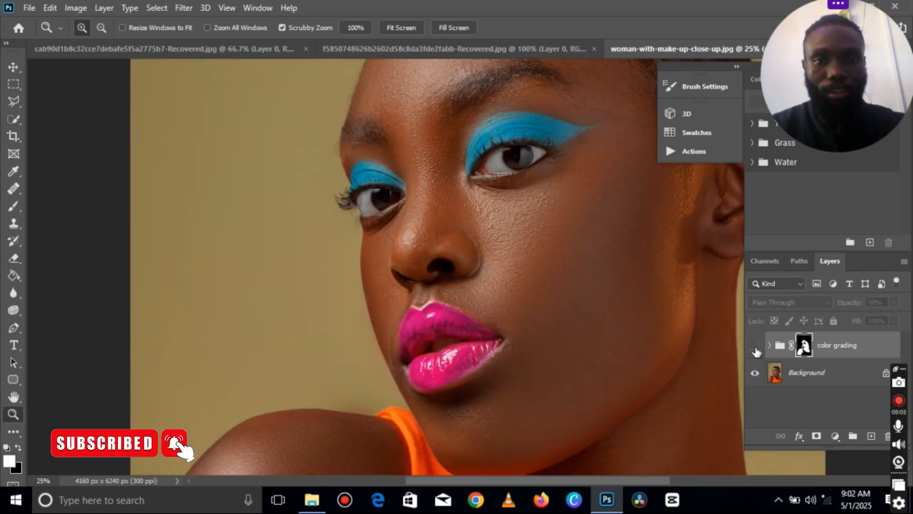